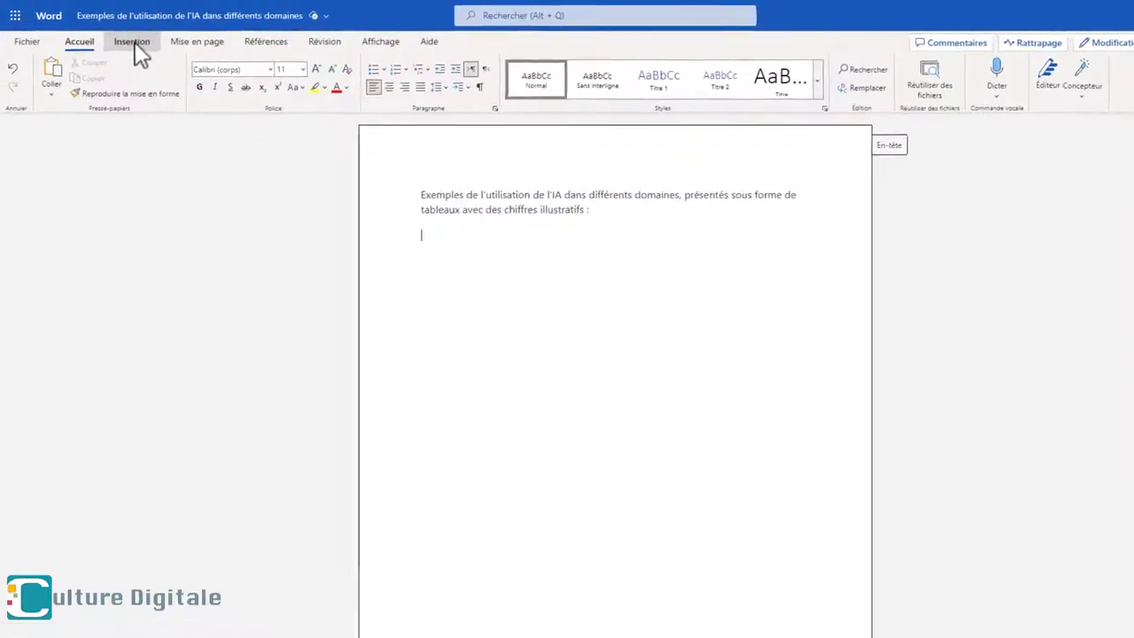
Step: Insert a table with two columns and four rows below the introductory paragraph and narrow its first column
left_click(150, 47)
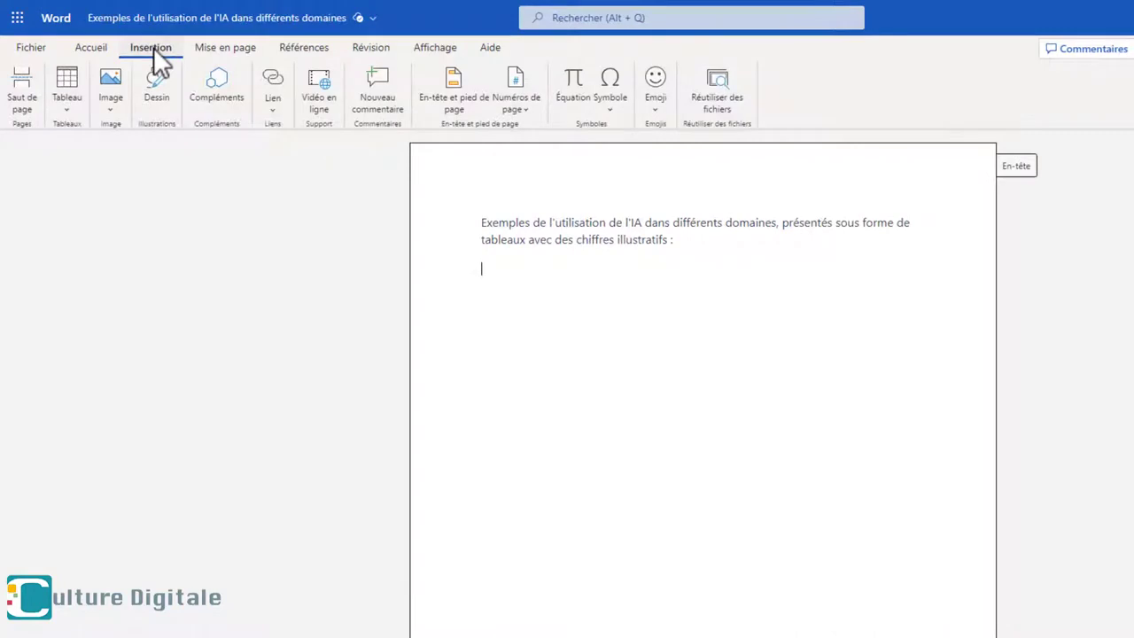
left_click(73, 109)
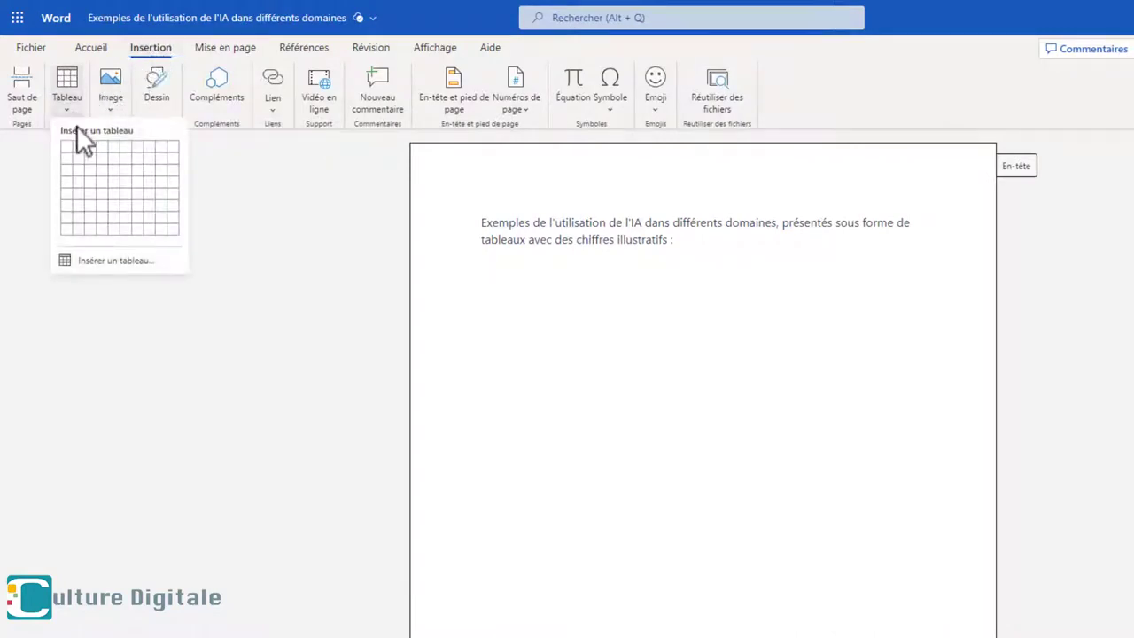
left_click(79, 183)
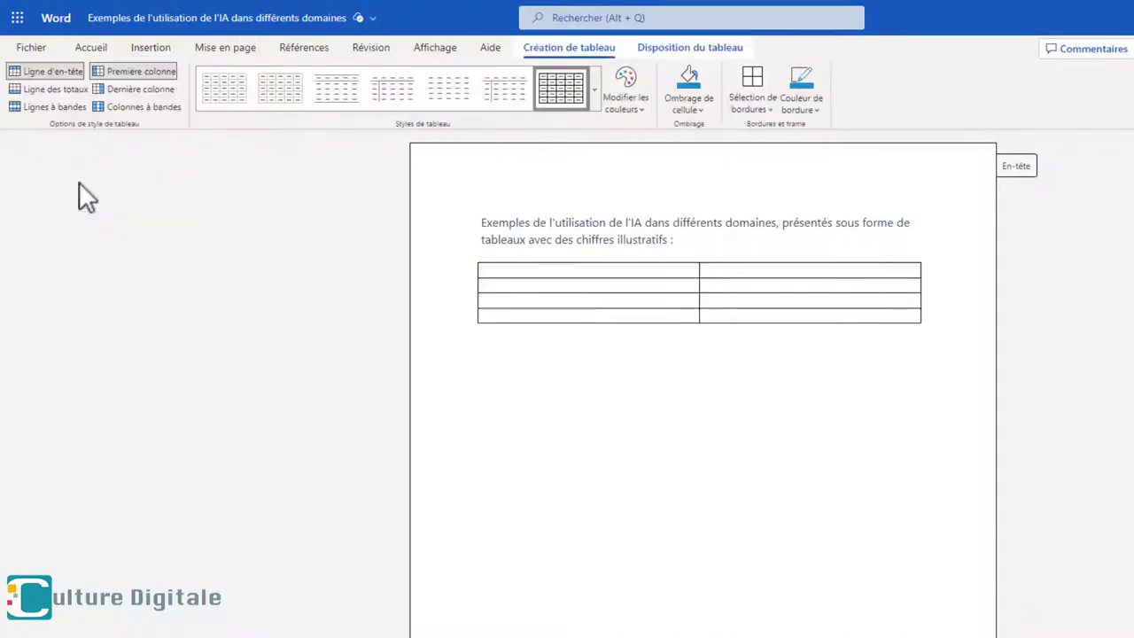
left_click(582, 486)
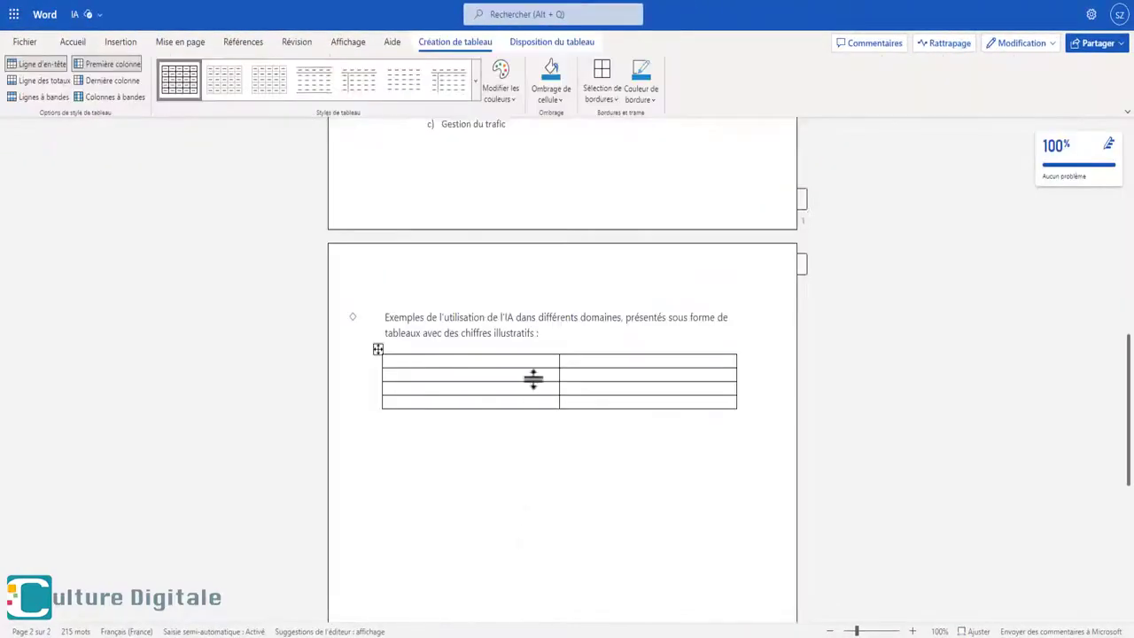
left_click_drag(559, 362, 458, 375)
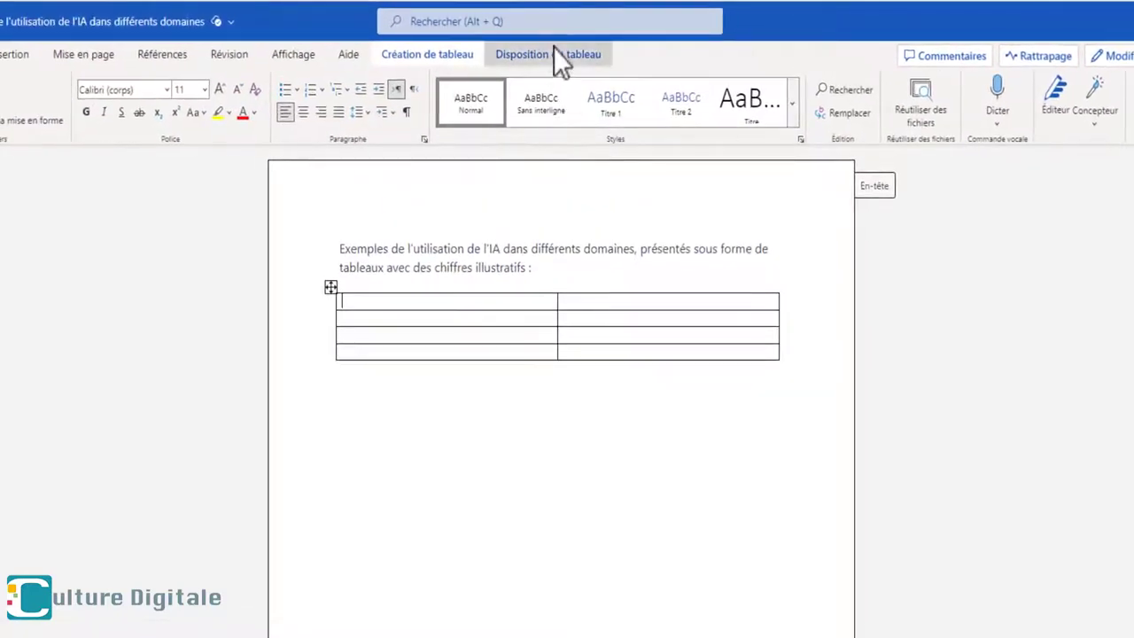
Step: Select the table's first cell, followed by its entire first row
left_click(551, 47)
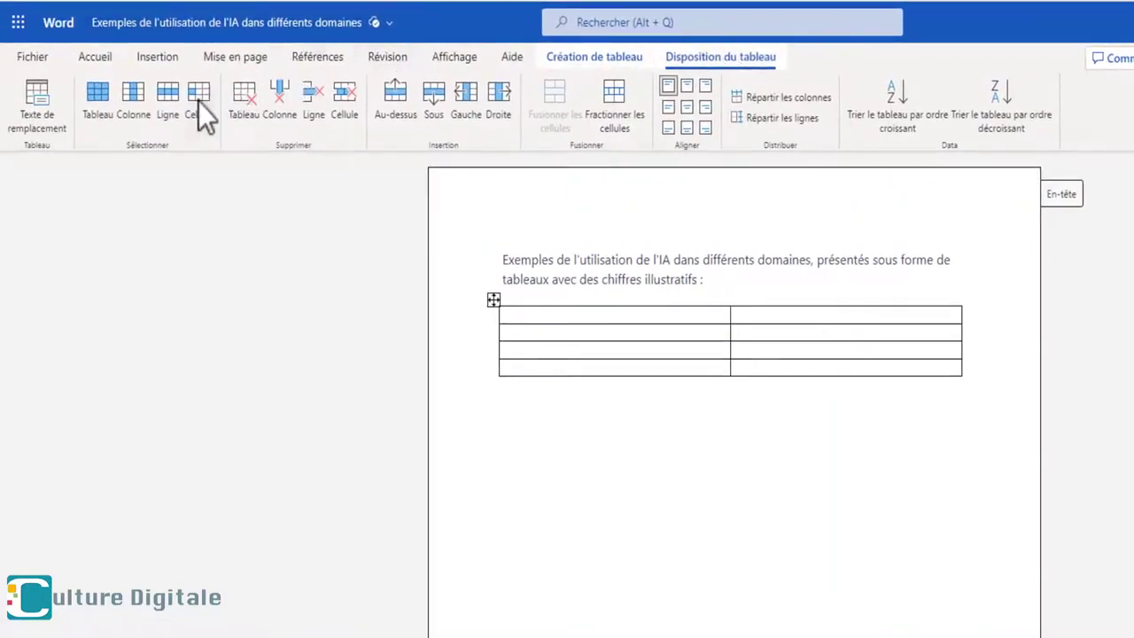
left_click(199, 101)
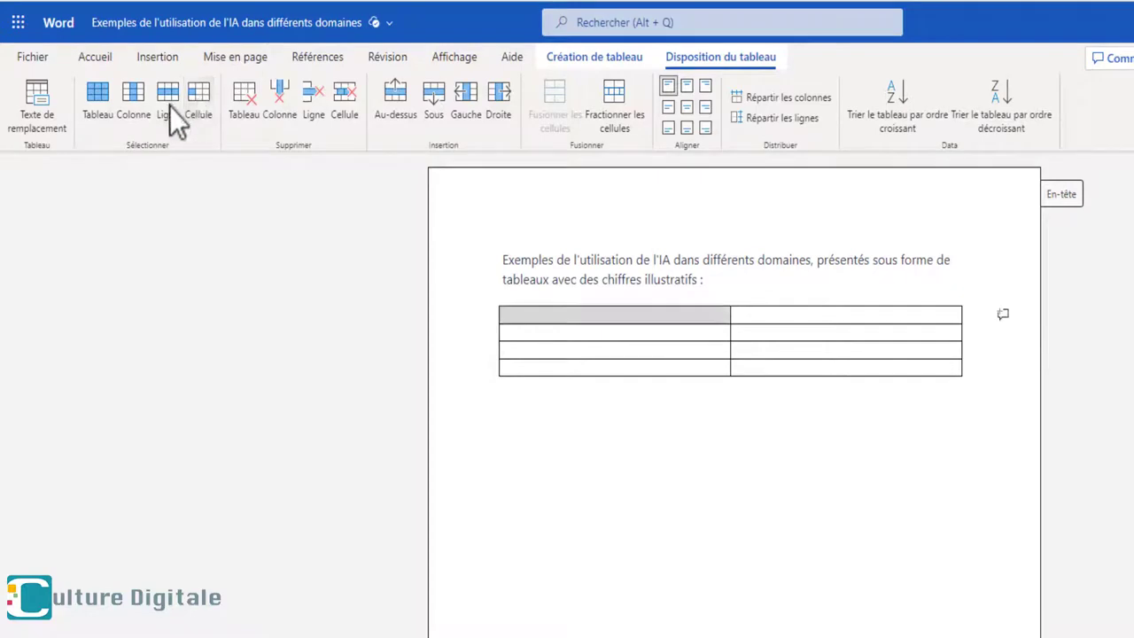
left_click(168, 105)
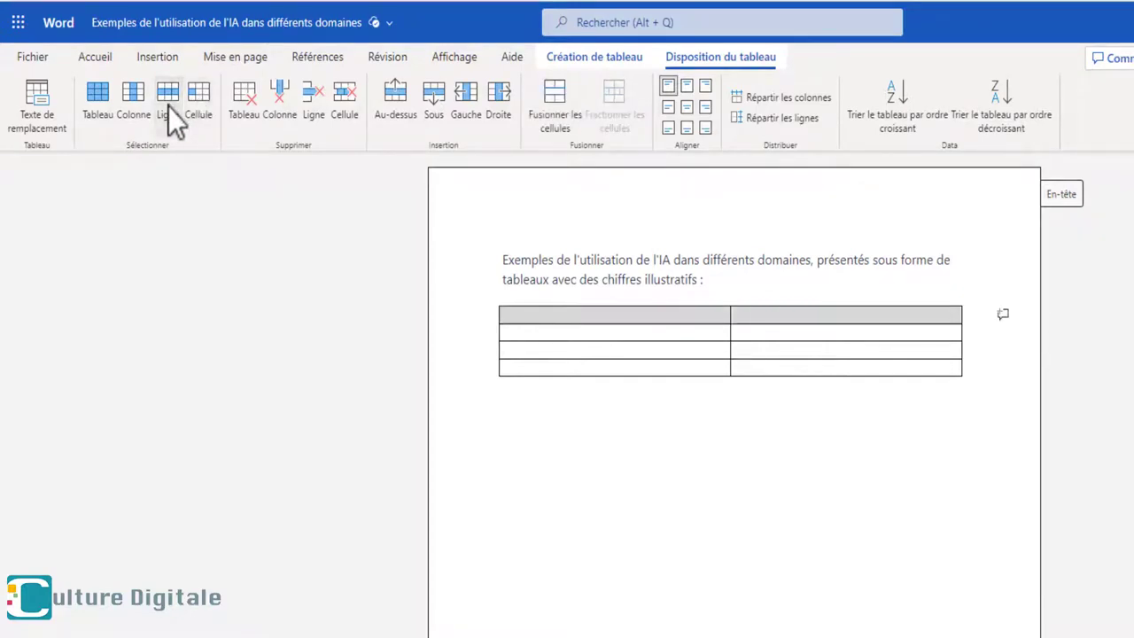
Step: Select the table's first column, followed by the whole table, and clear the selection
left_click(595, 347)
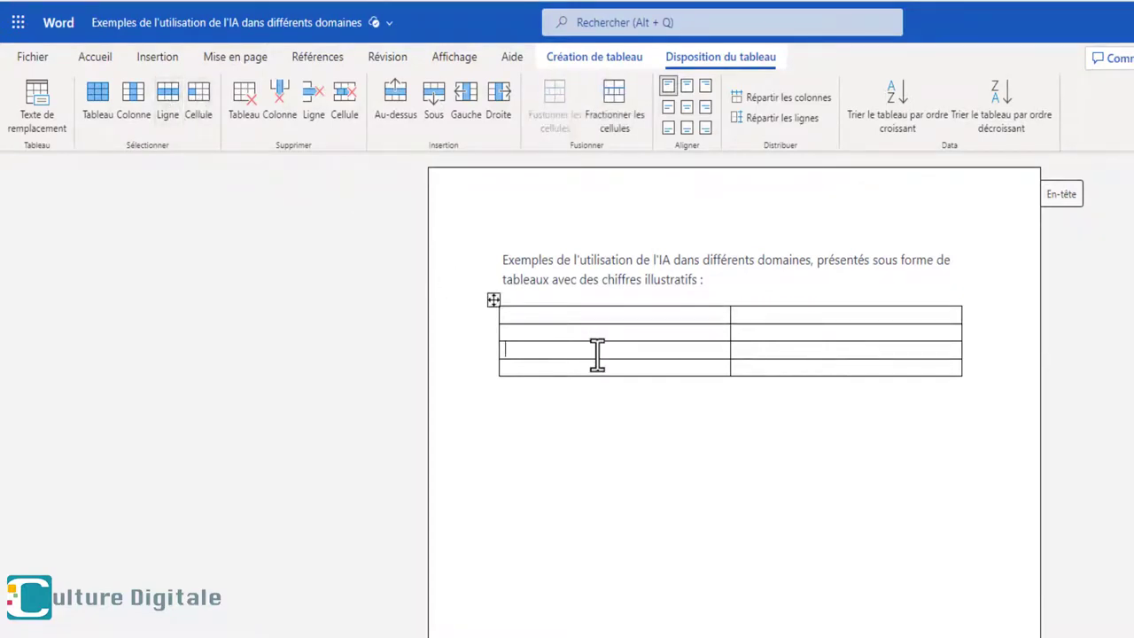
left_click(132, 97)
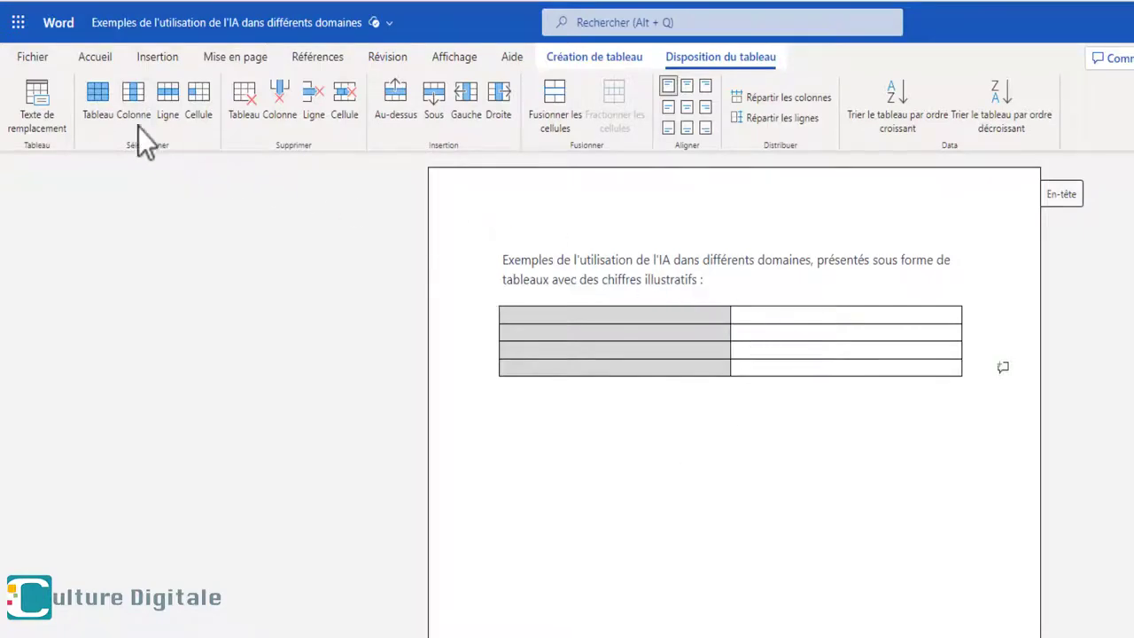
left_click(98, 94)
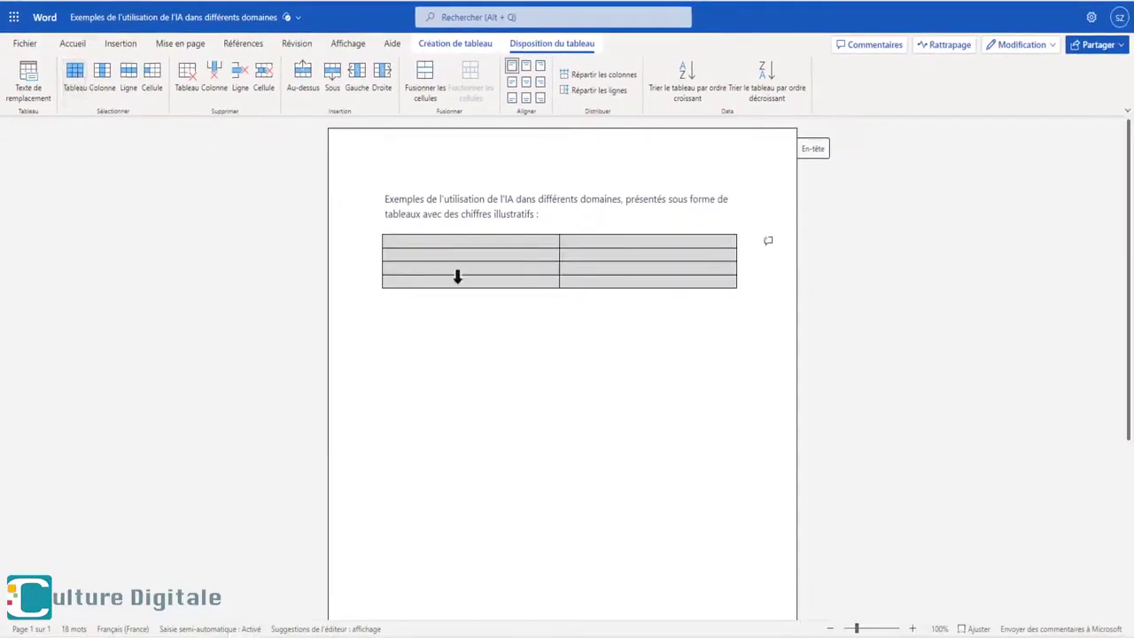
left_click(500, 375)
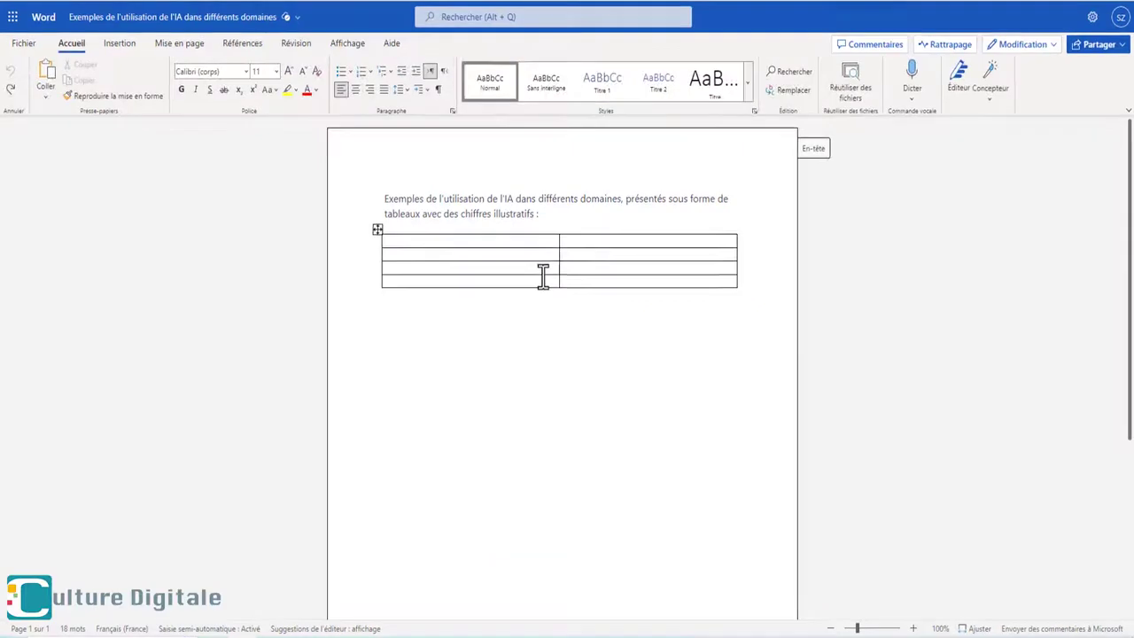
Step: Insert one row above the table's last row and another row below the newly added one
left_click(543, 279)
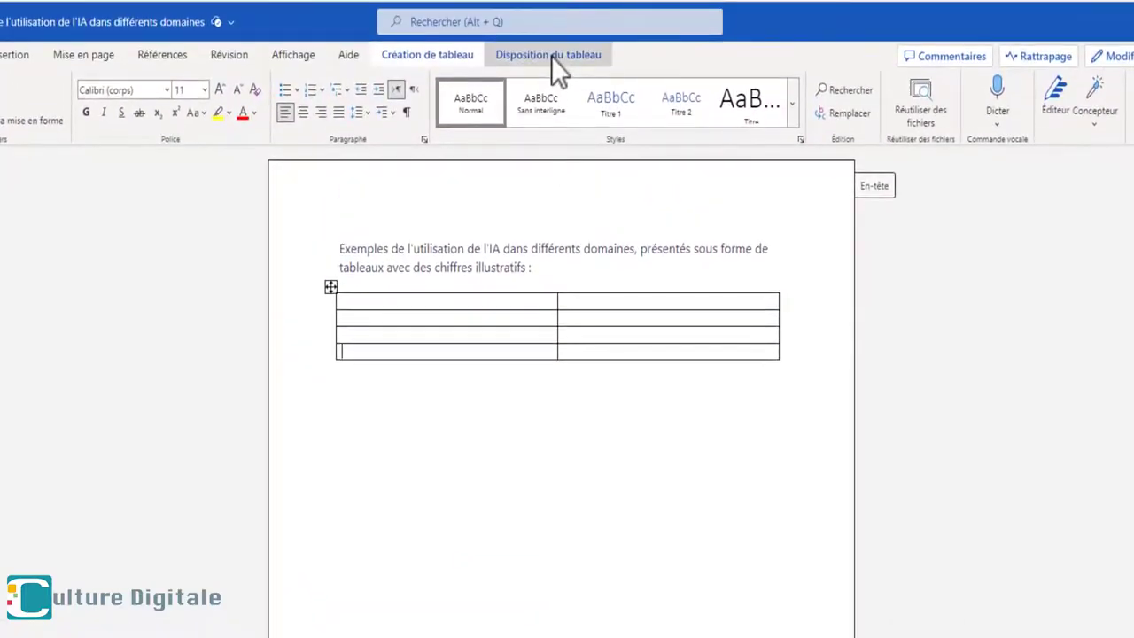
left_click(551, 56)
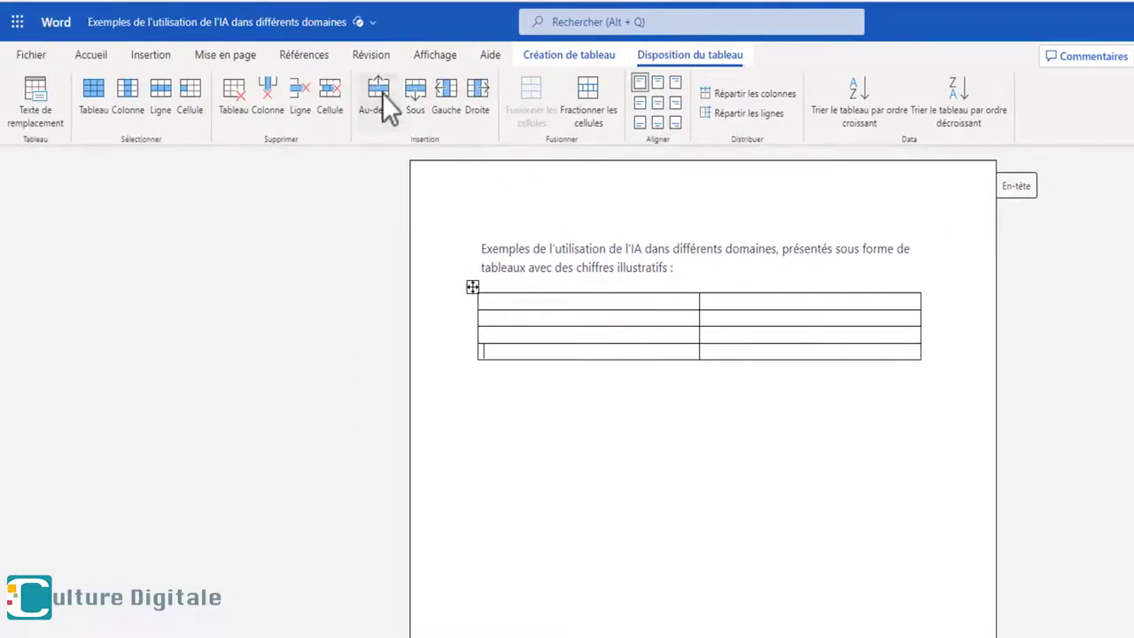
left_click(292, 92)
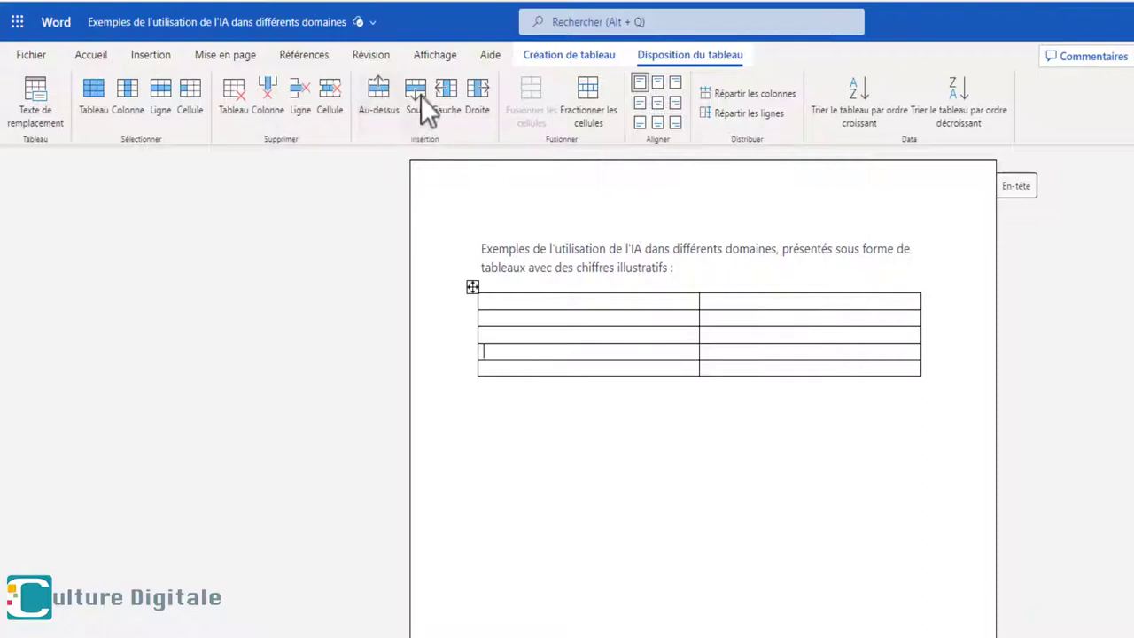
left_click(421, 96)
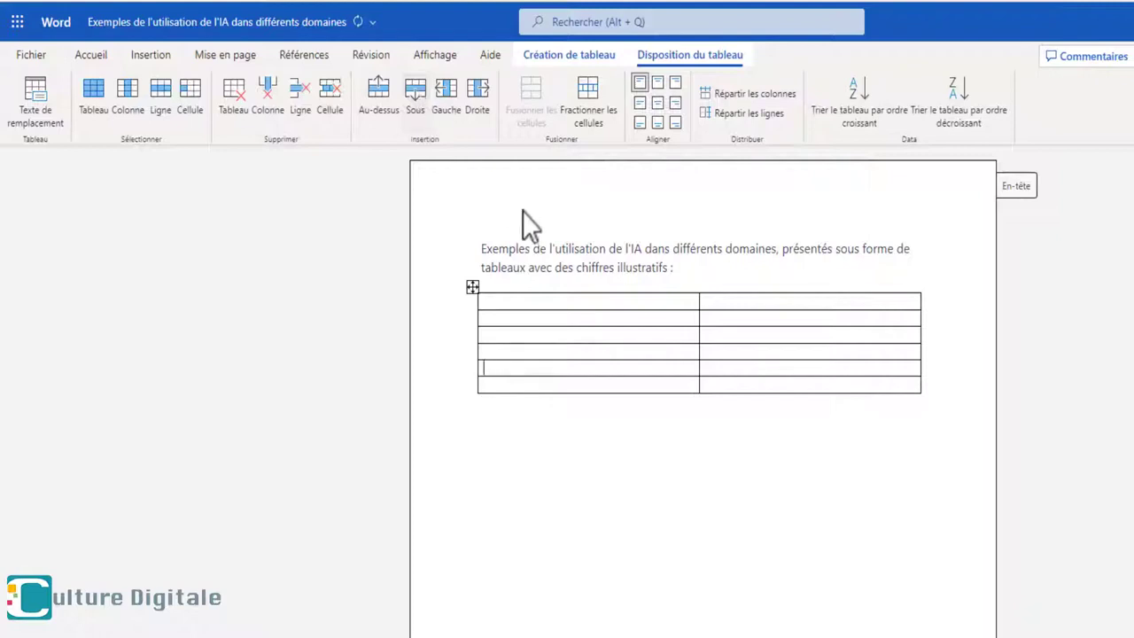
Step: Insert a new column to the right of the table's second column
left_click(722, 355)
left_click(487, 101)
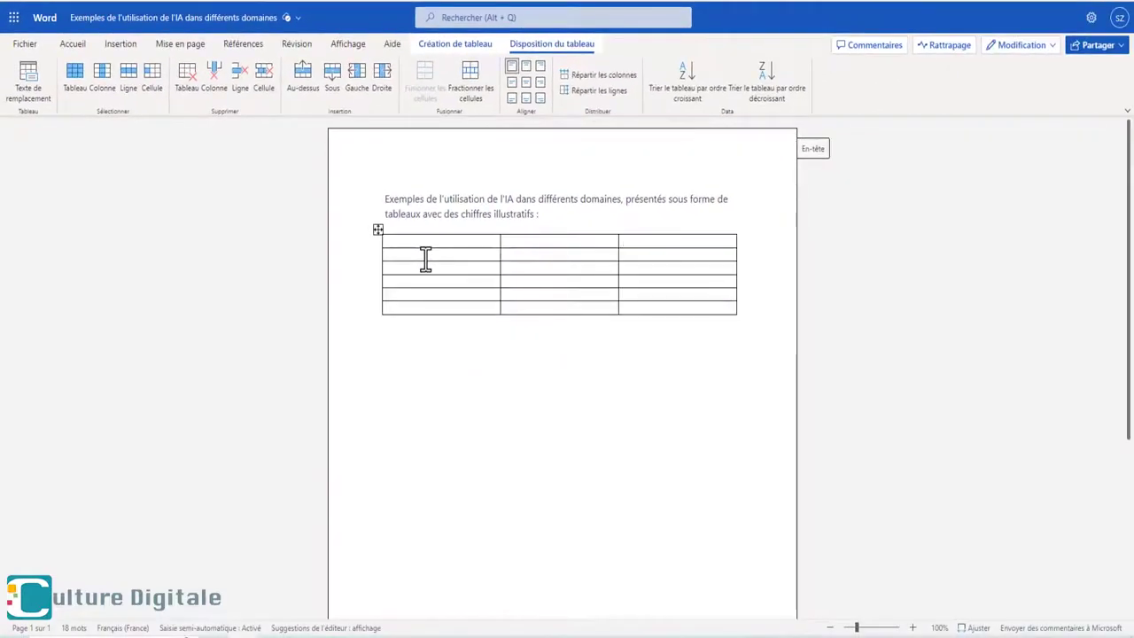
Step: Delete the table's last two rows and its third column
left_click_drag(450, 290, 657, 312)
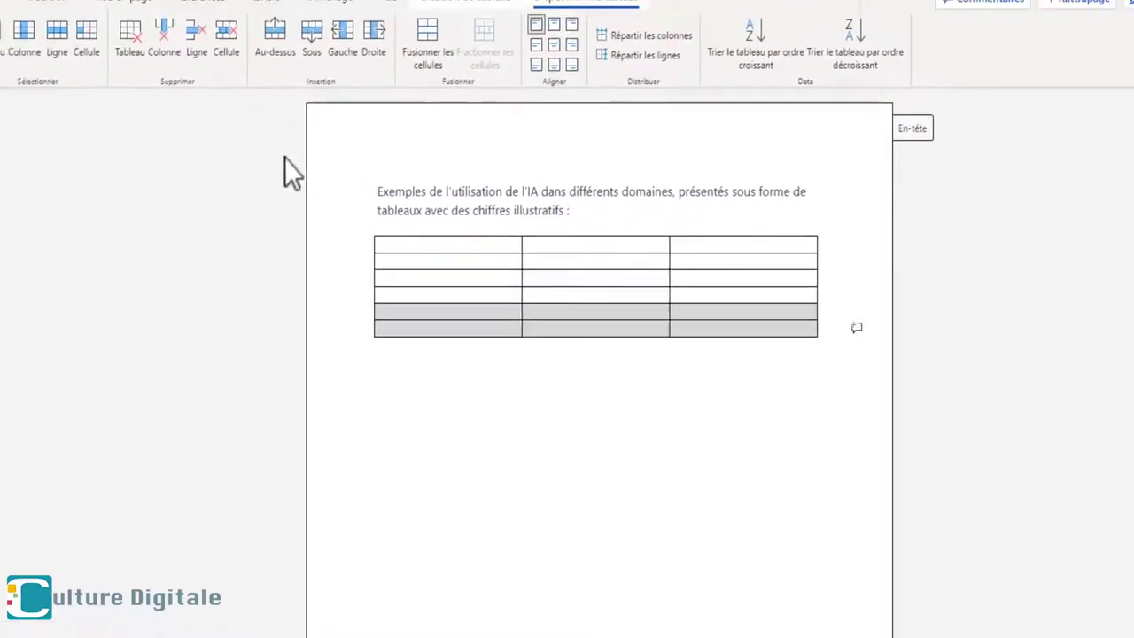
left_click(200, 40)
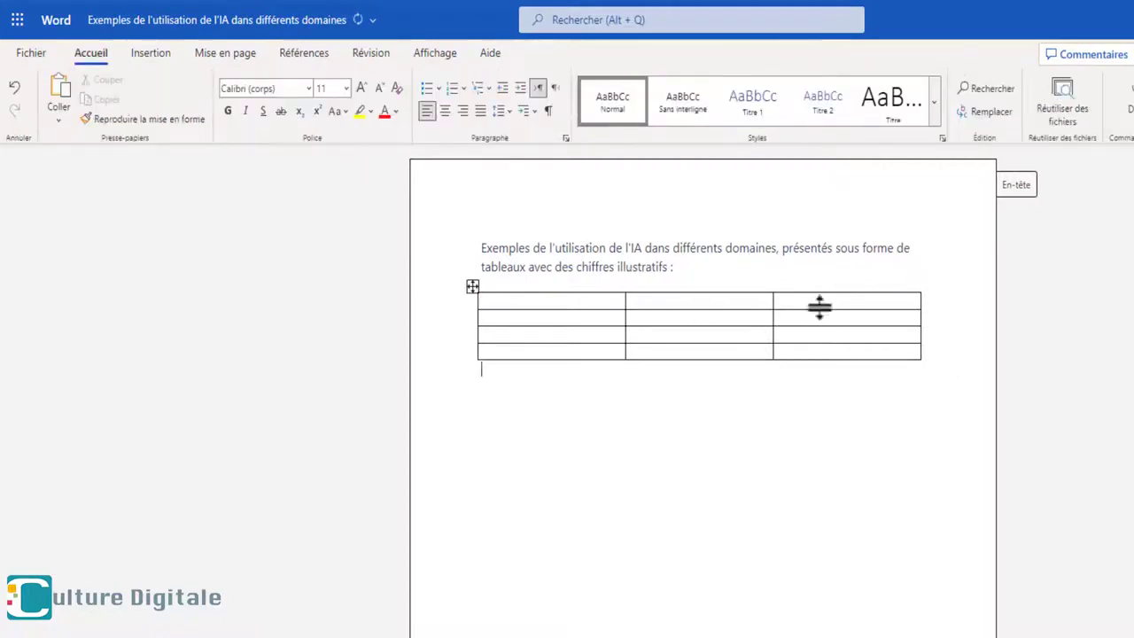
left_click_drag(823, 308, 826, 359)
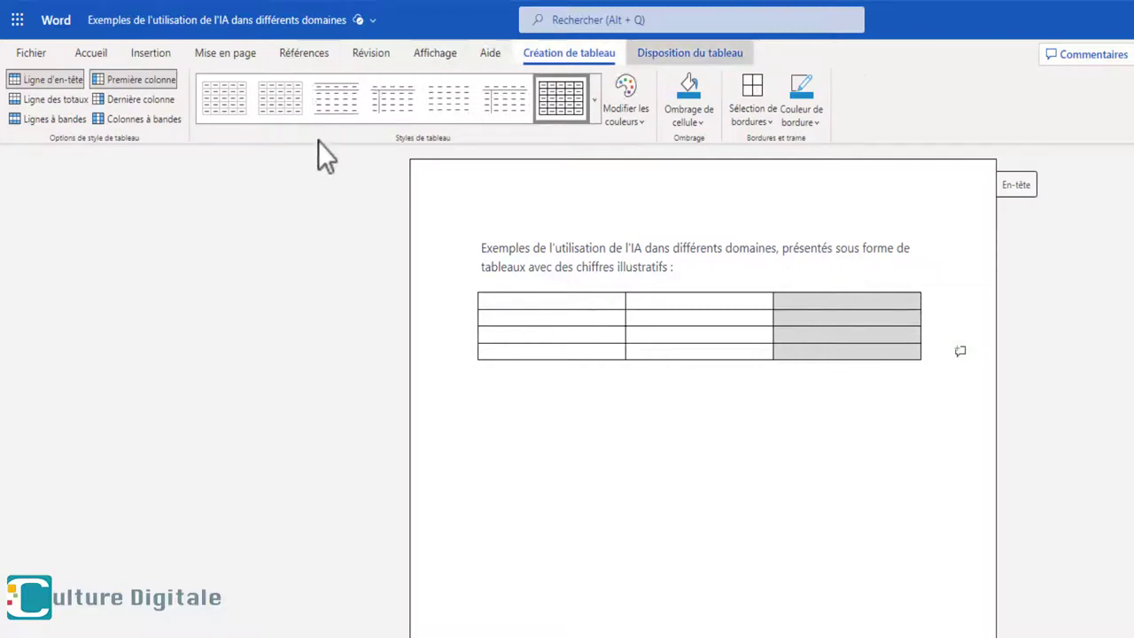
left_click(273, 91)
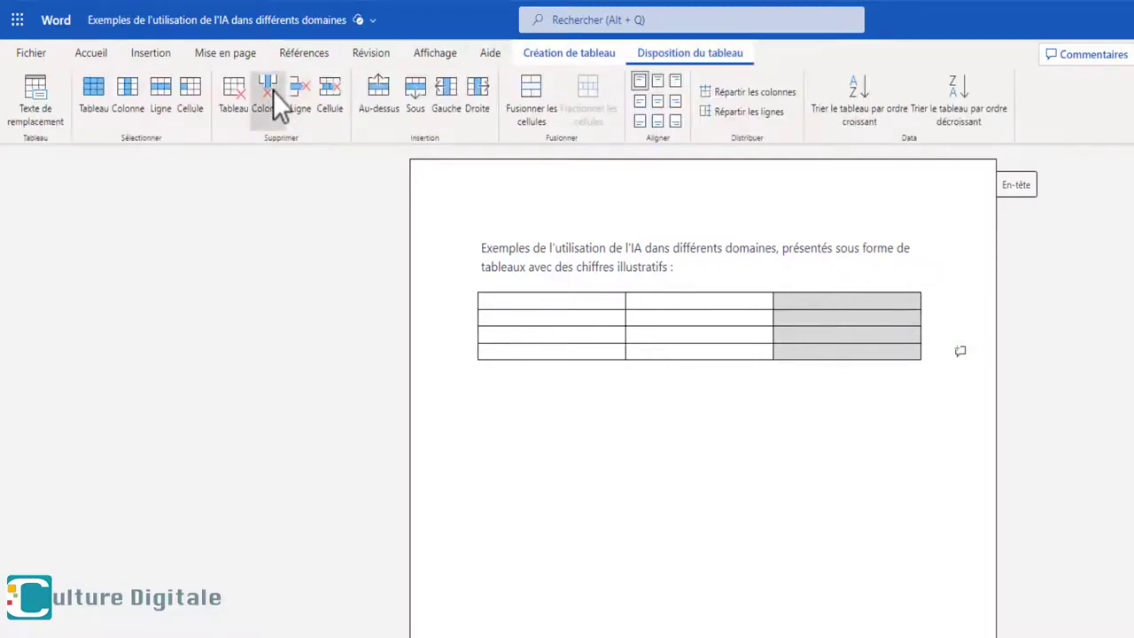
Step: Delete the first cell of the table, shifting the remaining cells to the left
left_click(559, 299)
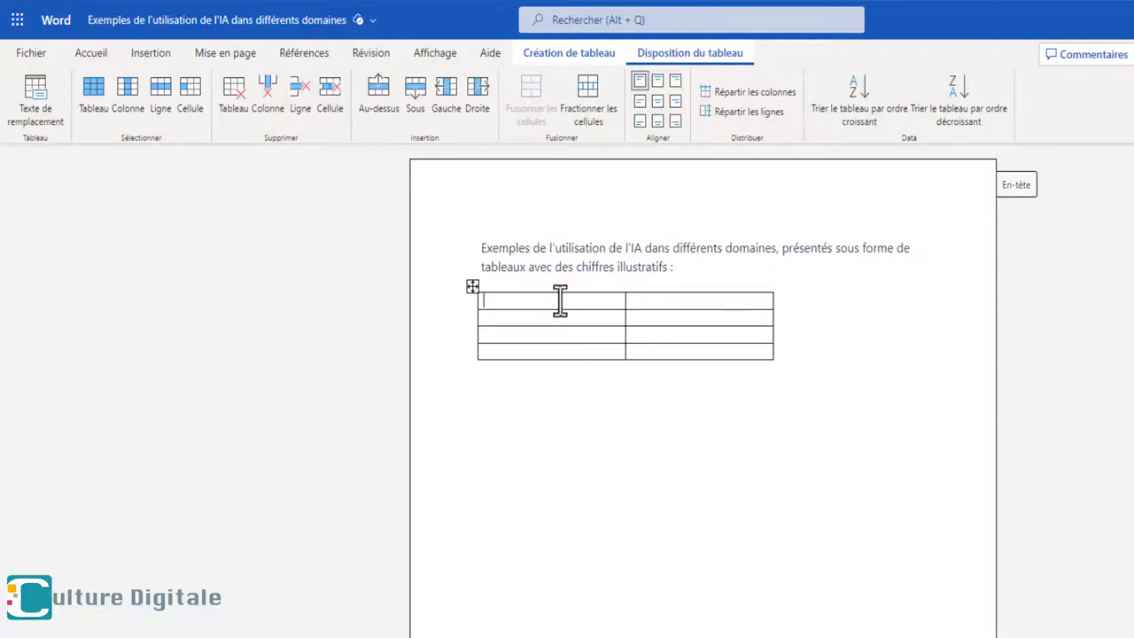
left_click(333, 94)
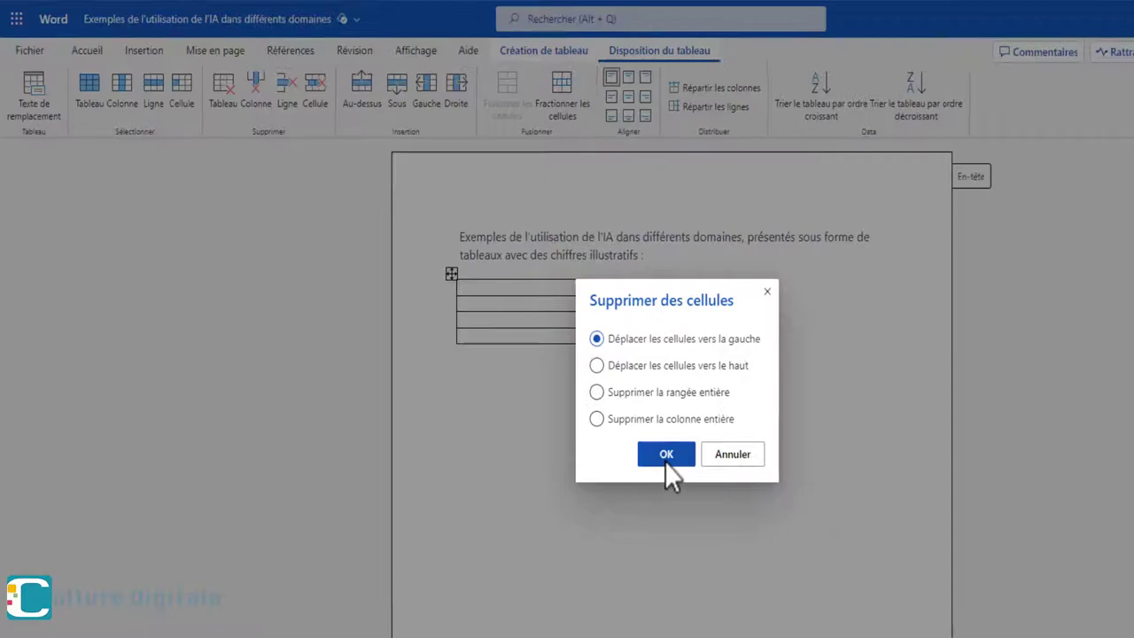
left_click(665, 458)
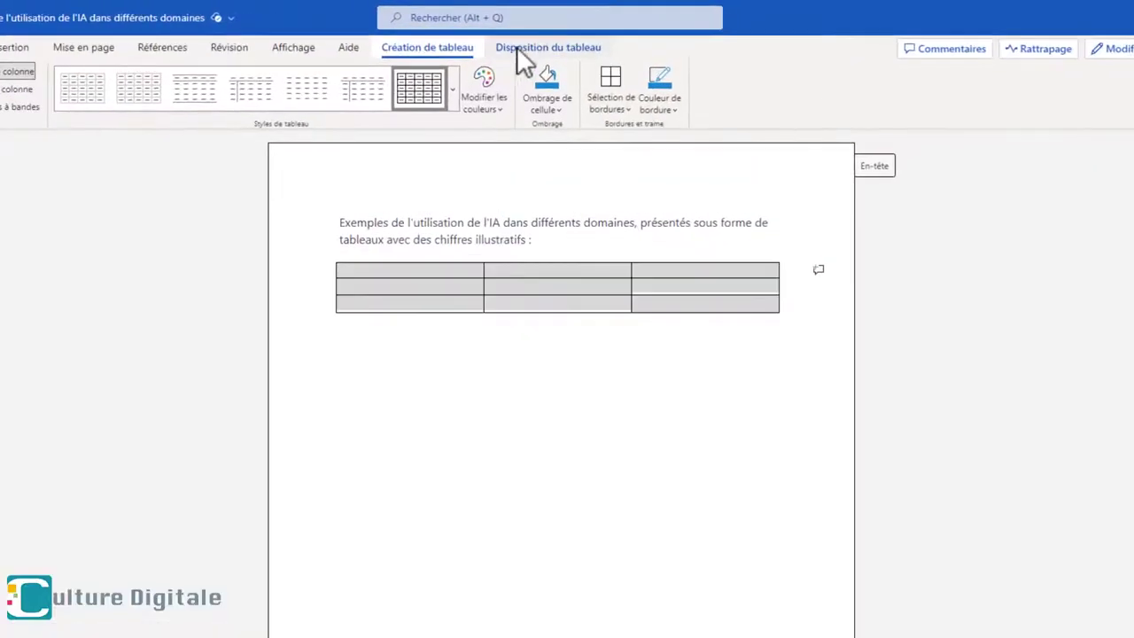
Step: Delete the entire table of three columns and three rows
left_click(518, 48)
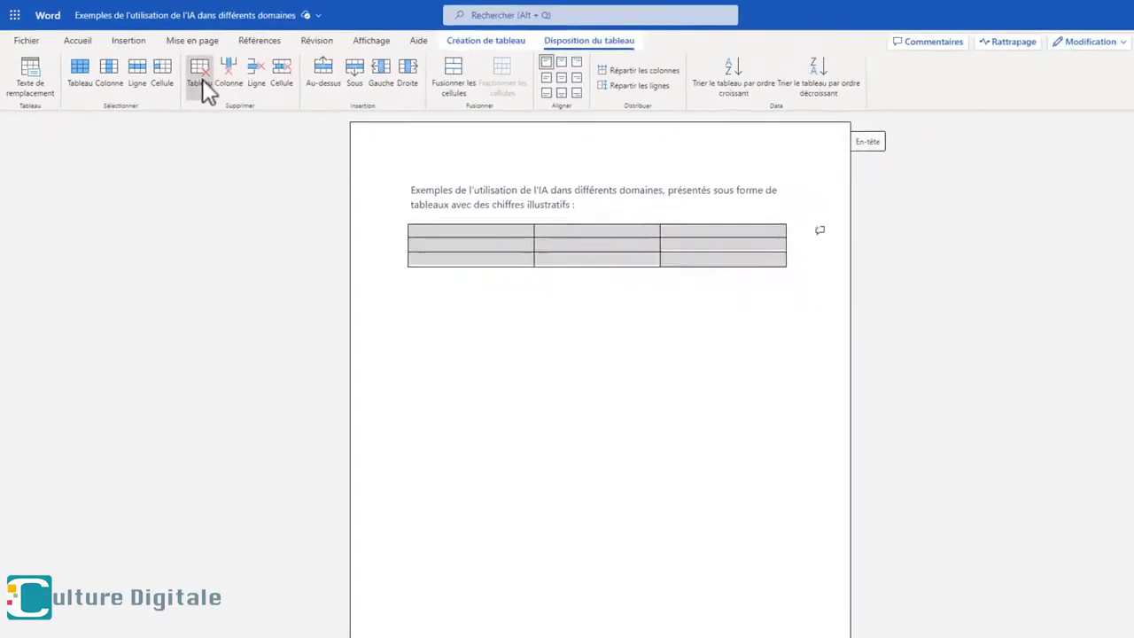
left_click(234, 86)
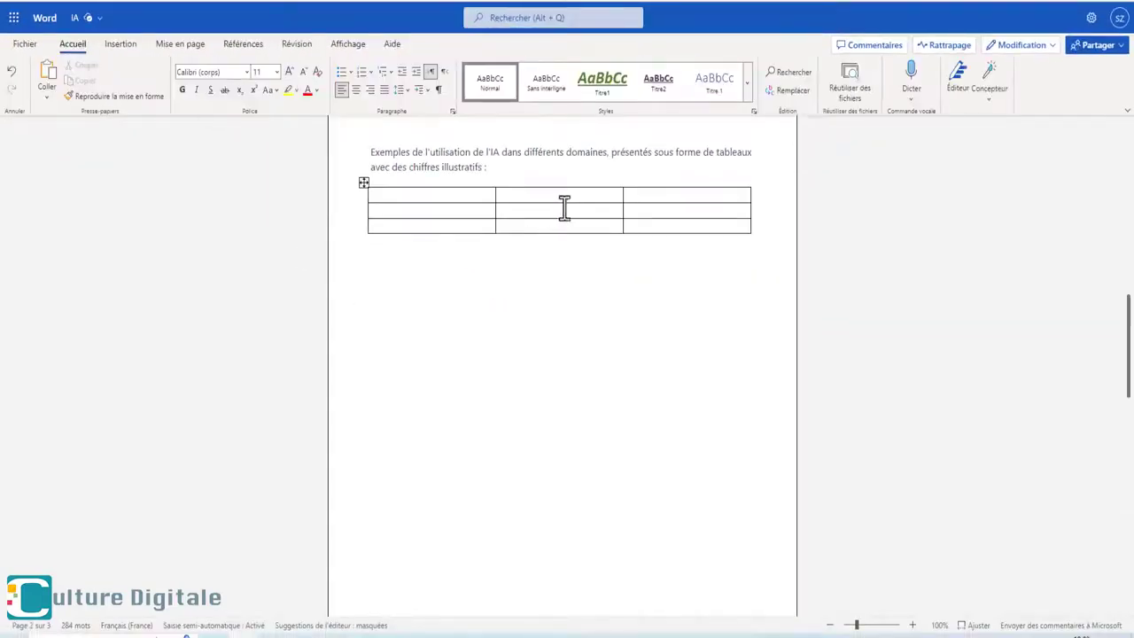
Step: Merge the first two cells of the table's first and second rows into a single cell
mouse_move(489, 193)
left_mouse_down()
mouse_move(516, 206)
mouse_move(505, 182)
left_mouse_up()
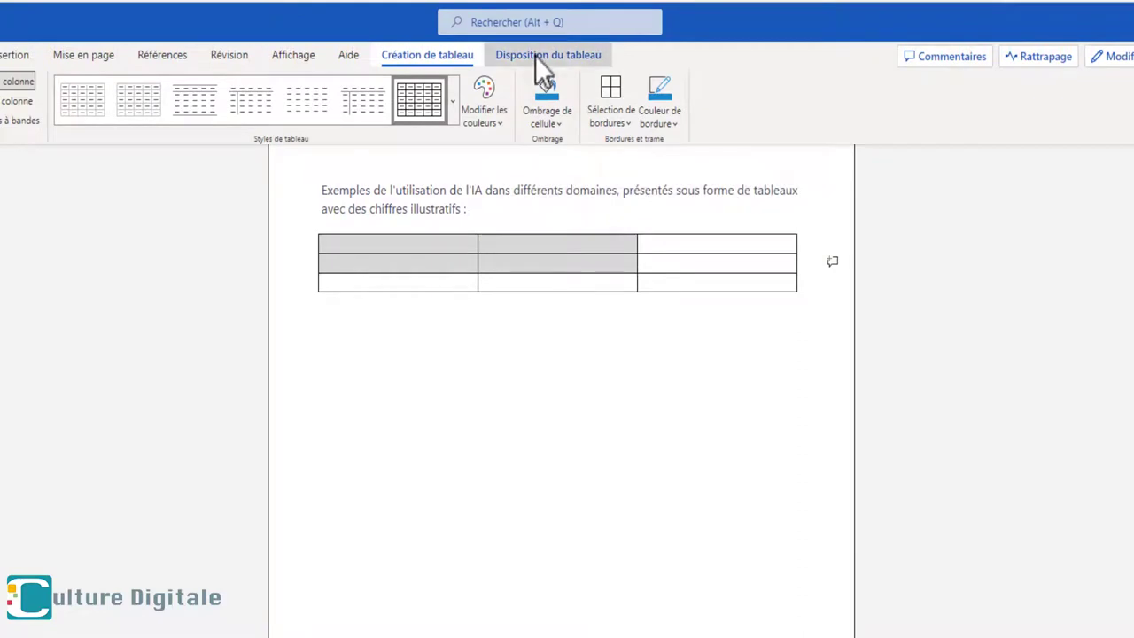
left_click(535, 54)
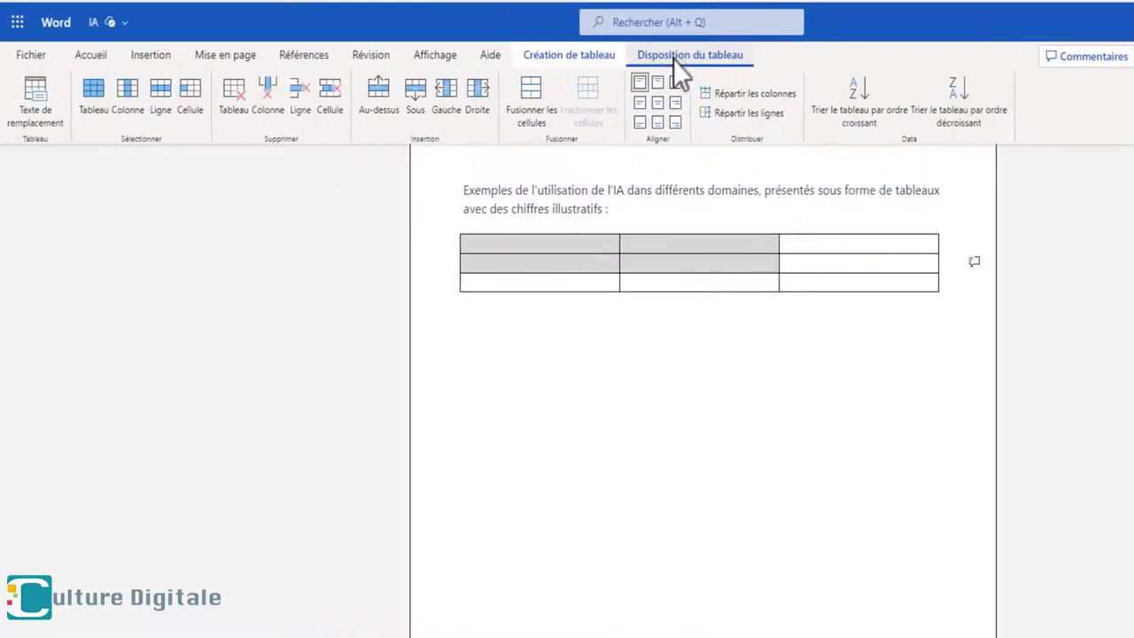
left_click(531, 93)
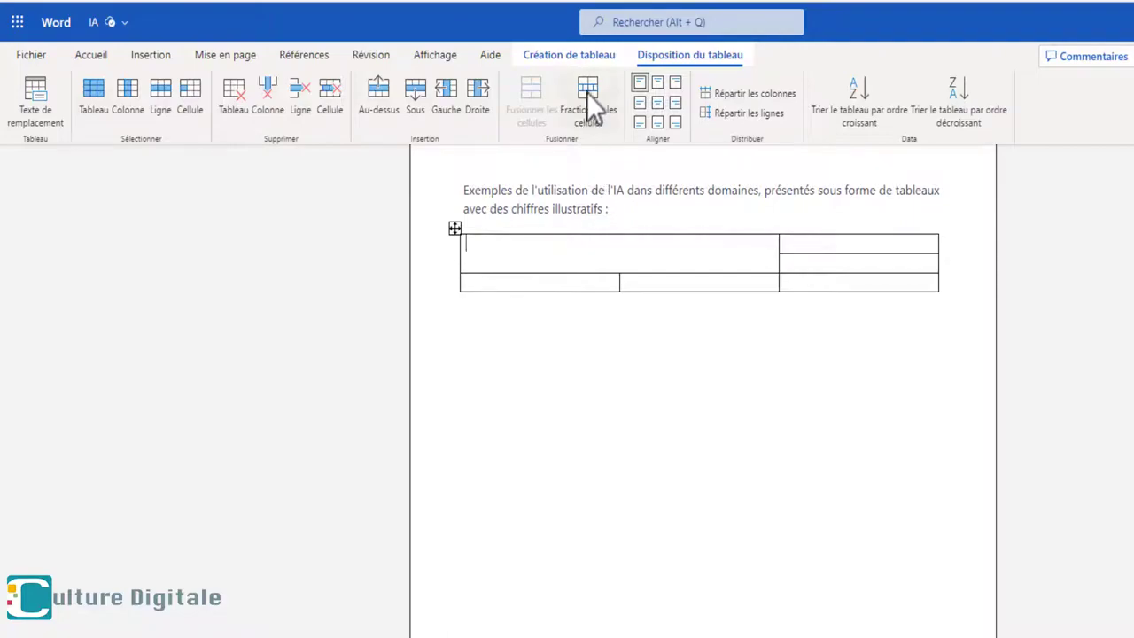
Step: Split the merged cell into 2 columns and 2 rows
left_click(587, 92)
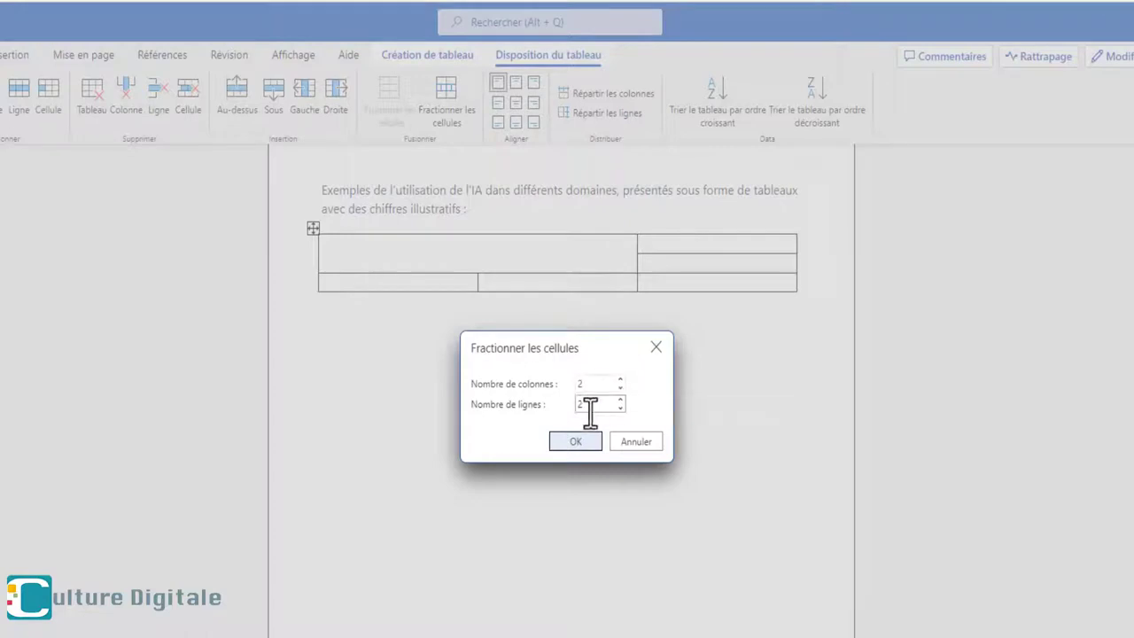
left_click(576, 442)
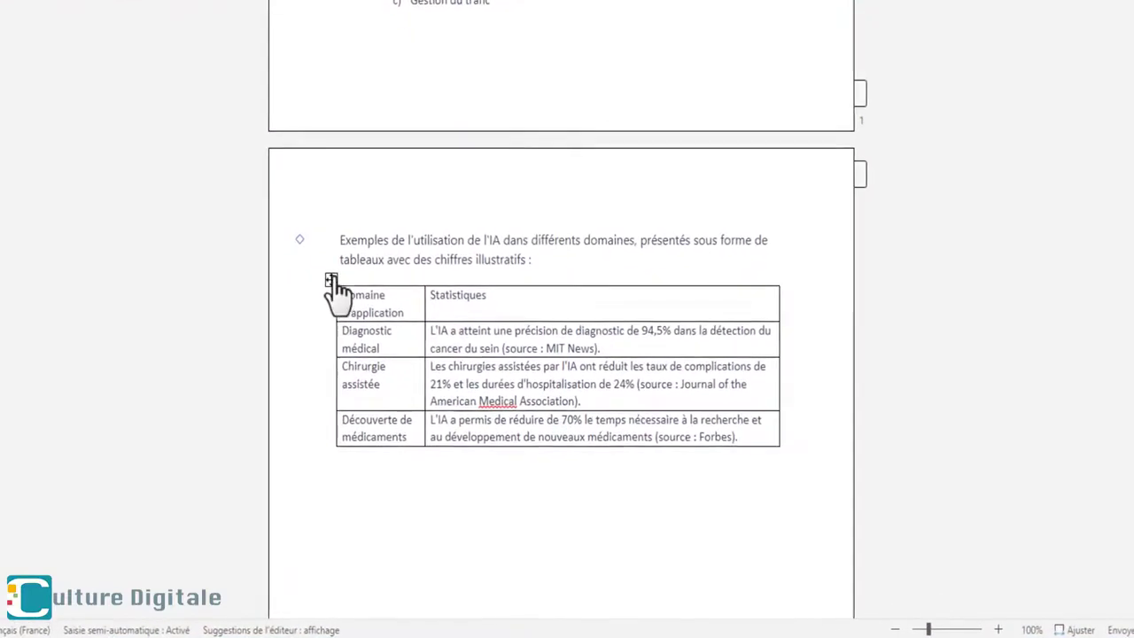
Step: Apply the fifth style of the Tableaux Grille group, with light blue shading, to the whole table of AI statistics
left_click(330, 280)
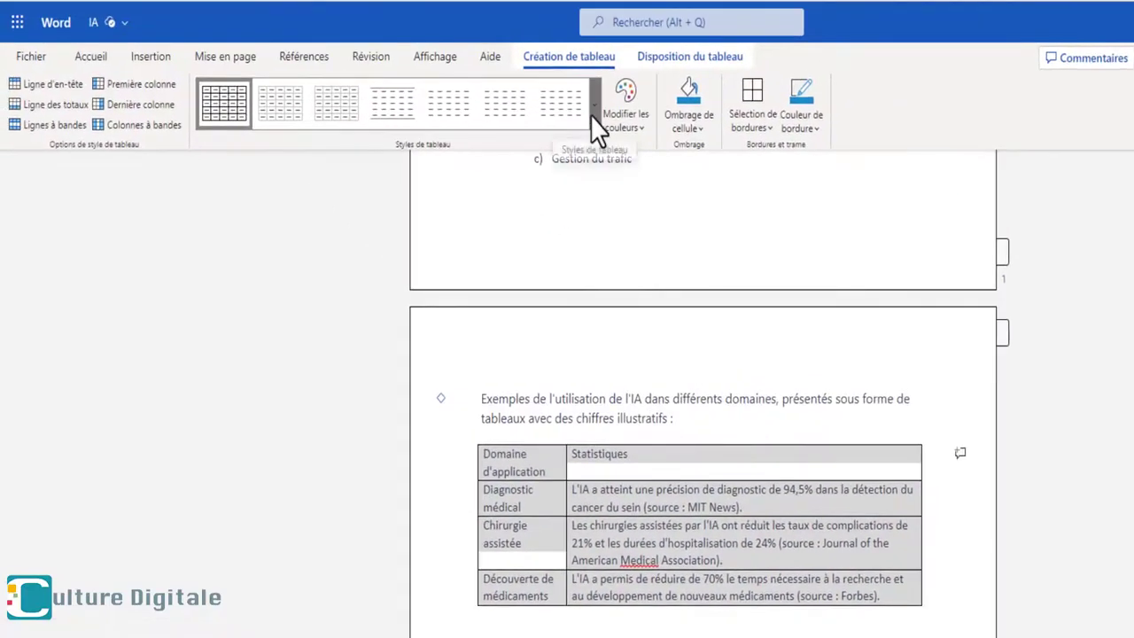
left_click(592, 115)
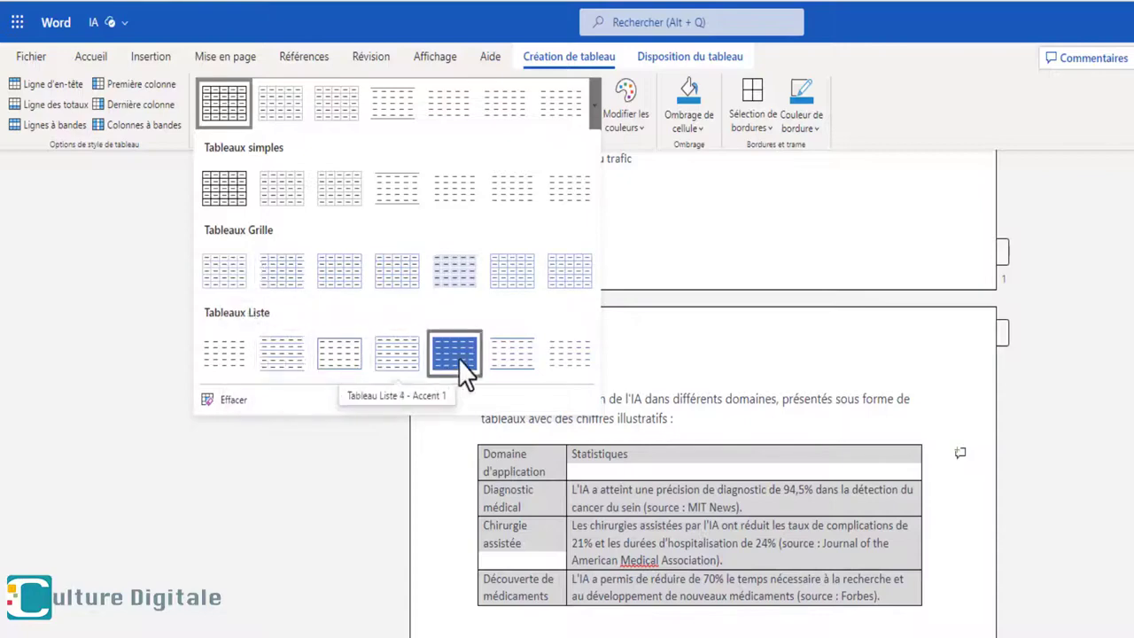
left_click(450, 274)
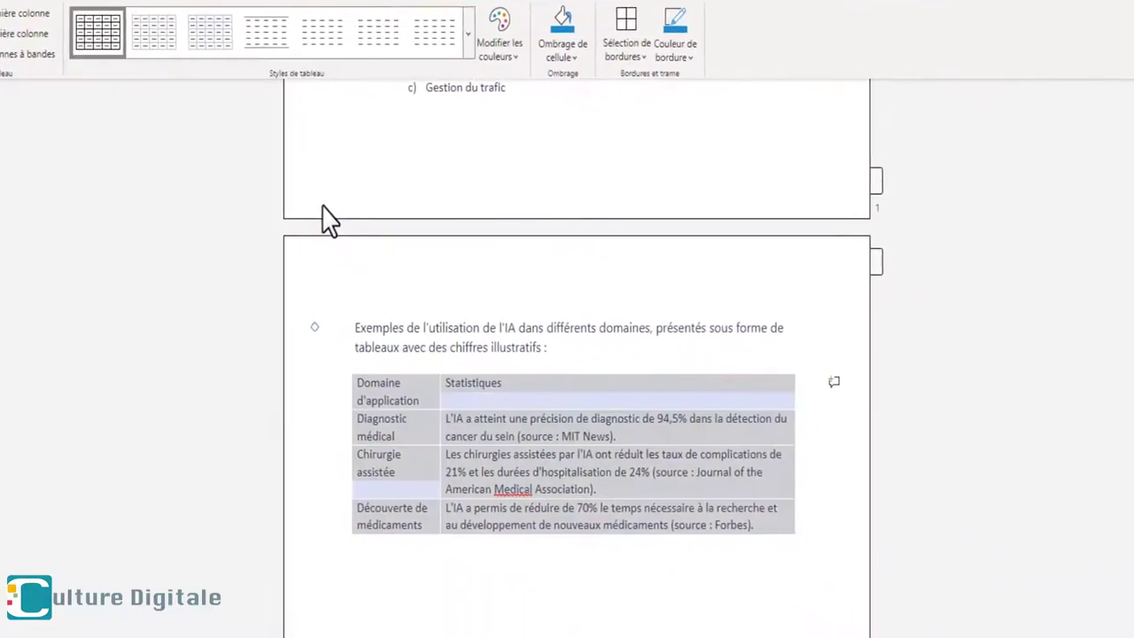
left_click(463, 594)
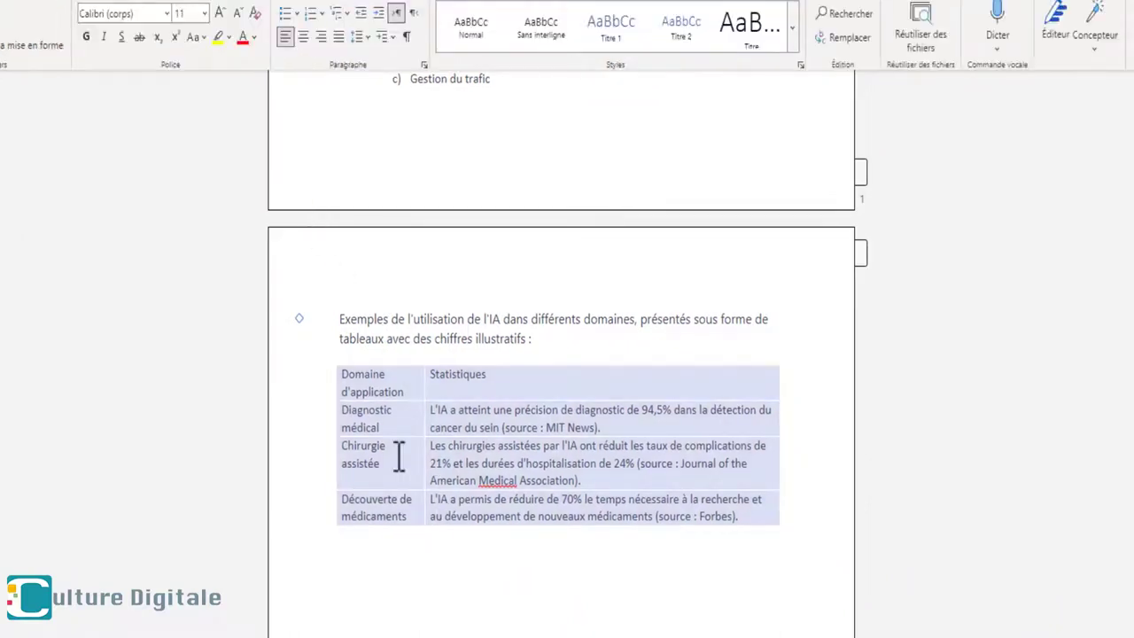
Step: Switch the header row and first column formatting of the whole statistics table on and back off
left_click(331, 360)
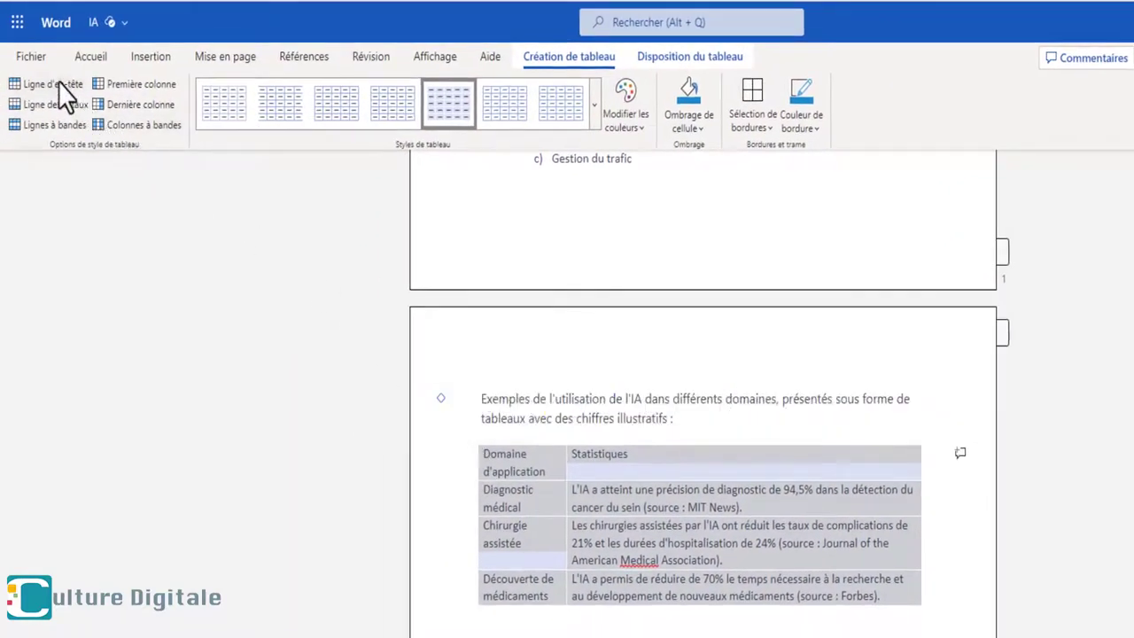
left_click(60, 84)
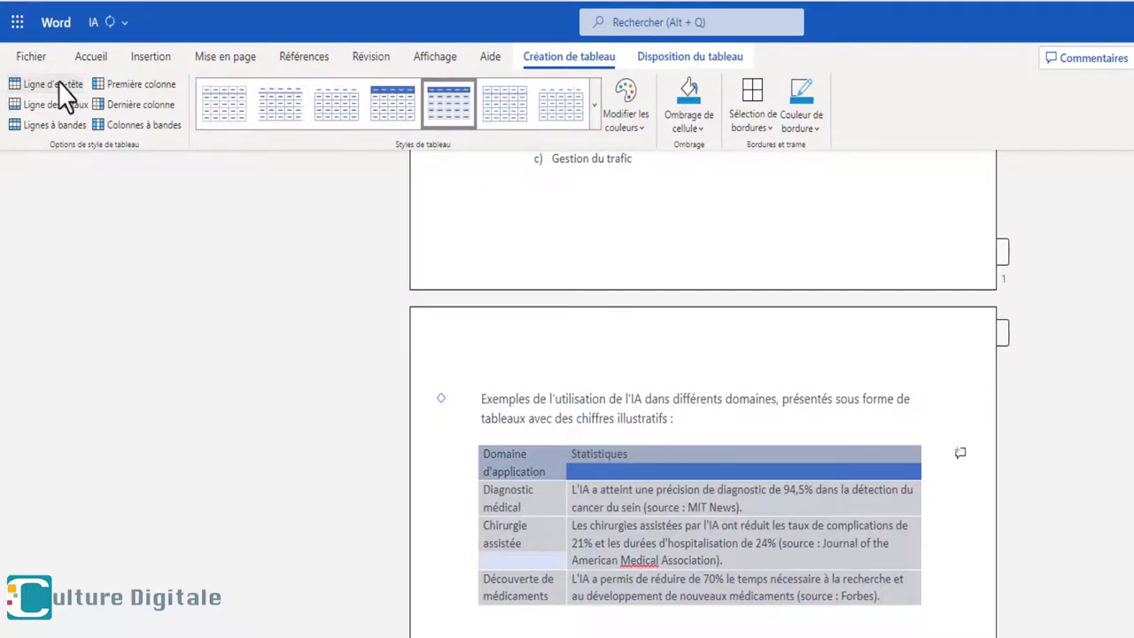
left_click(117, 86)
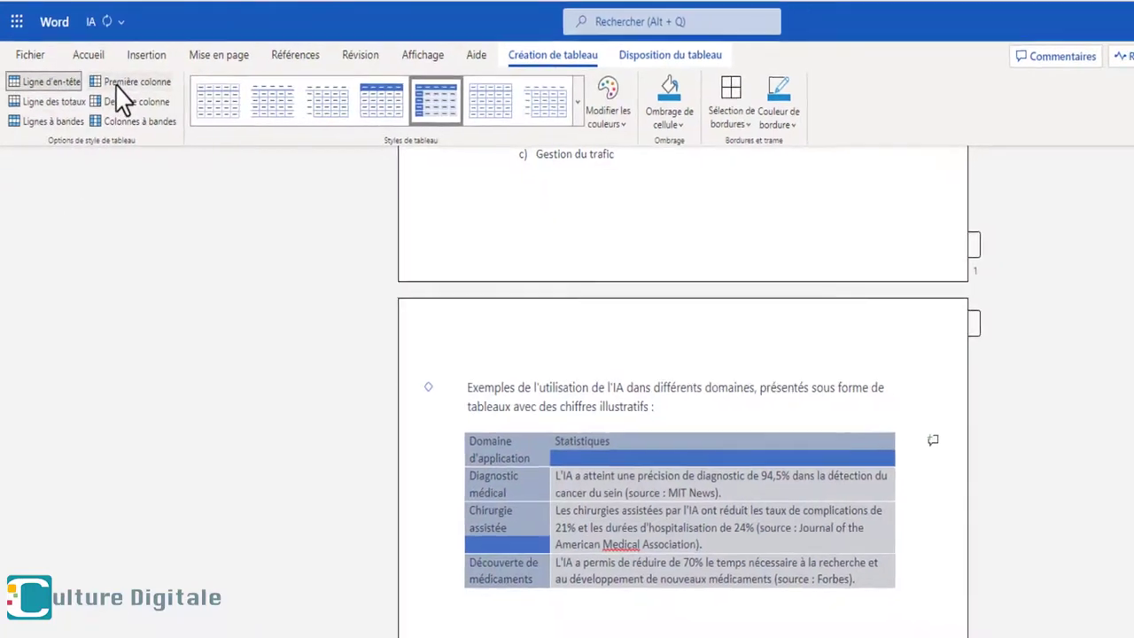
left_click(53, 83)
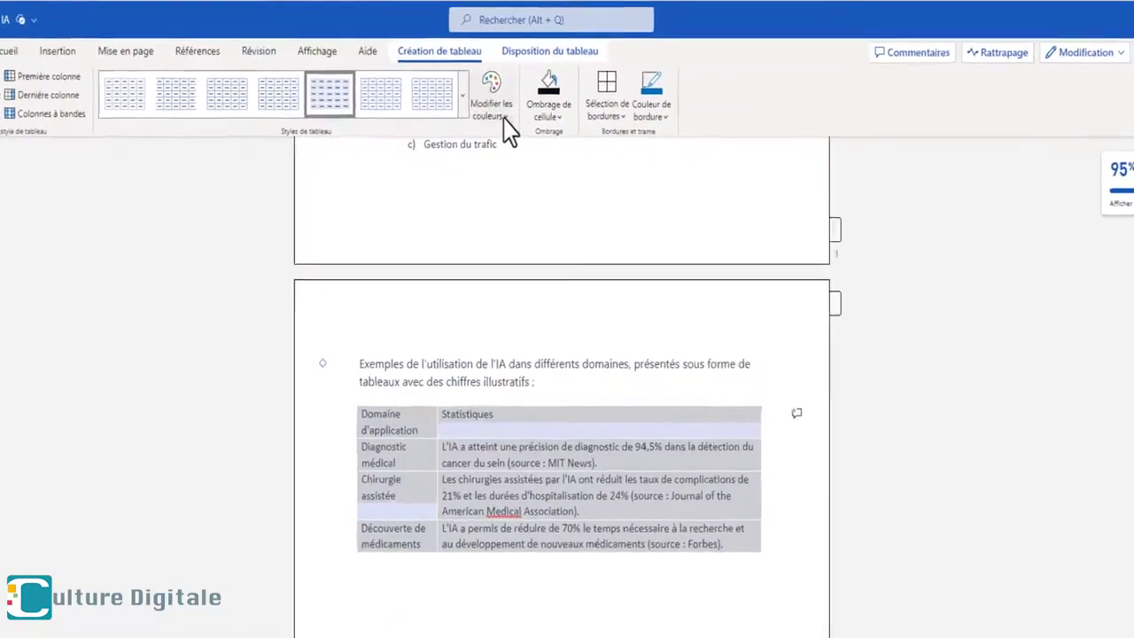
Step: Change the statistics table's style colour to green and turn on its header row formatting
left_click(505, 120)
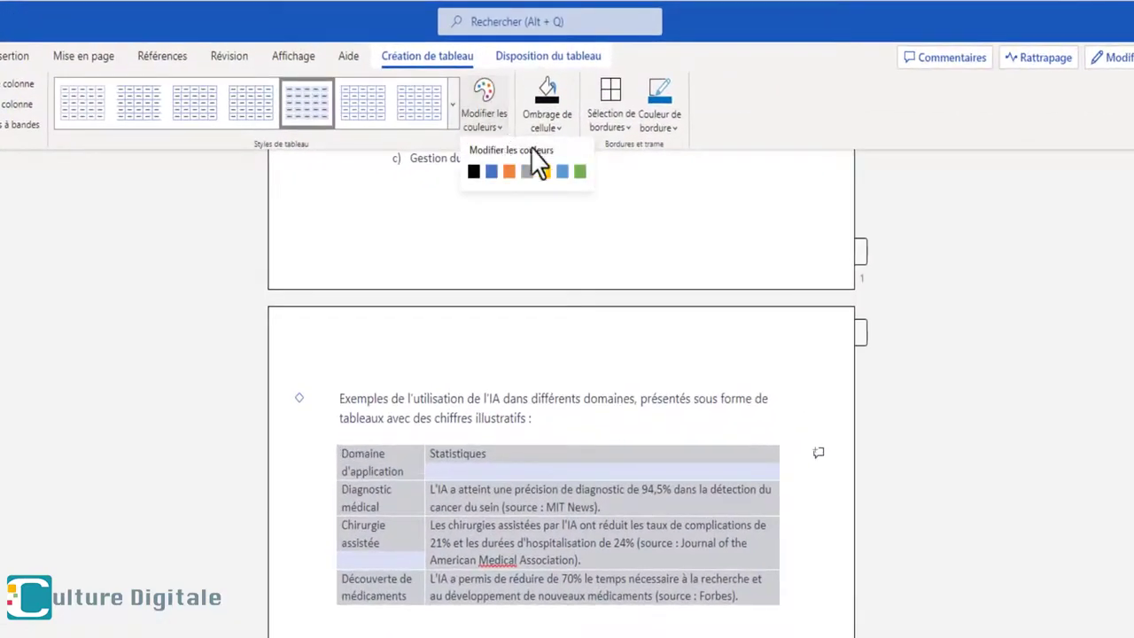
left_click(578, 171)
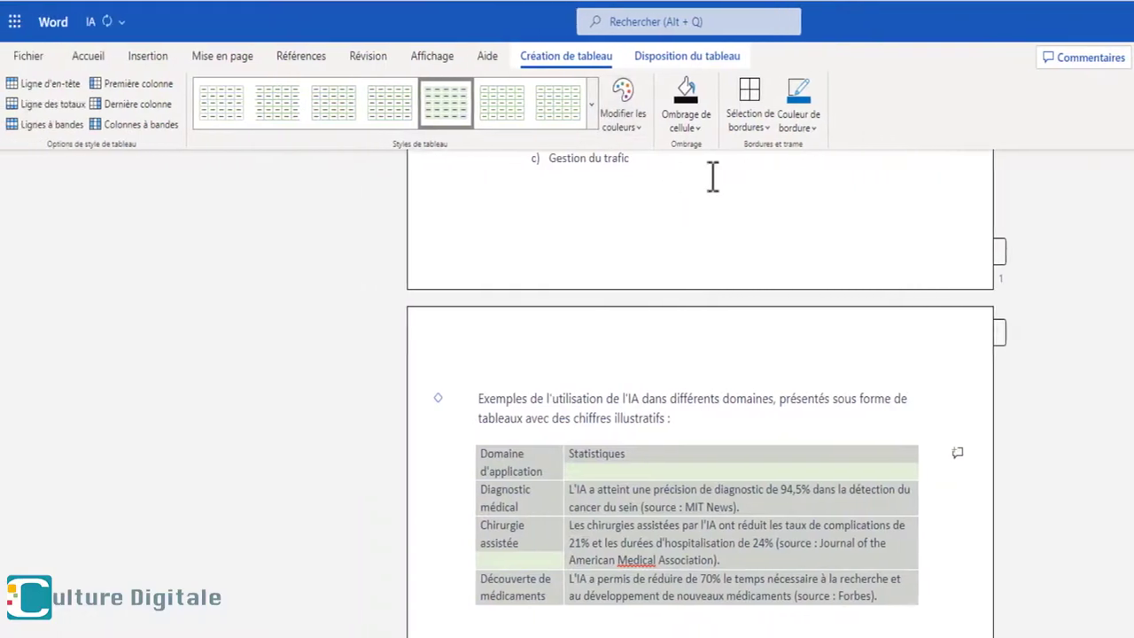
left_click(56, 87)
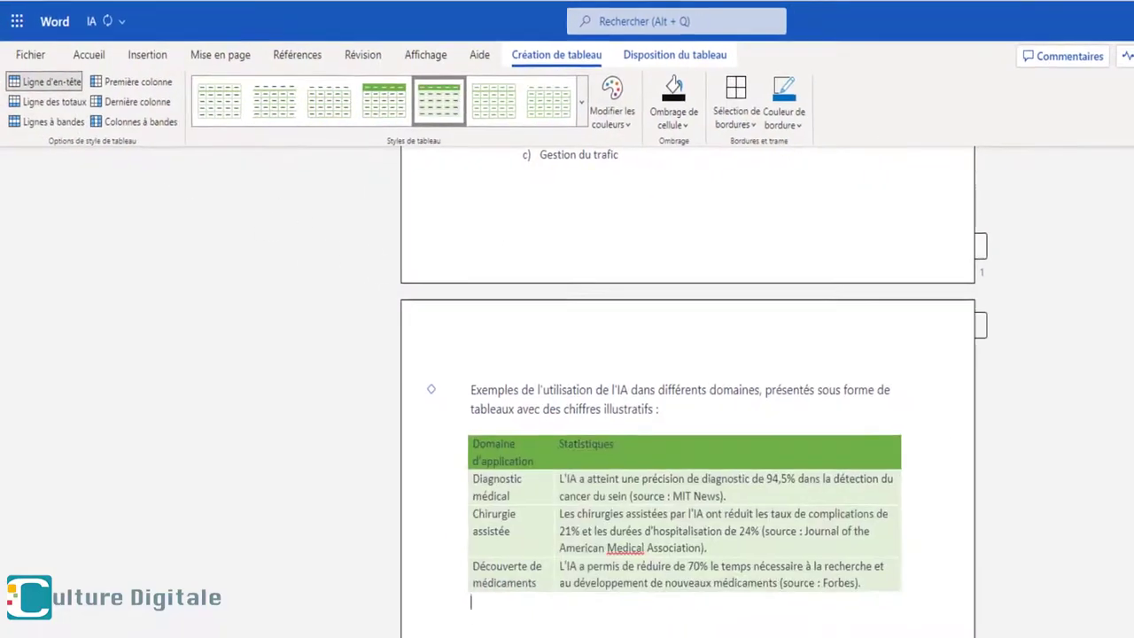
Step: Try removing all borders from the black-and-white statistics table, and undo the removal
left_click(751, 124)
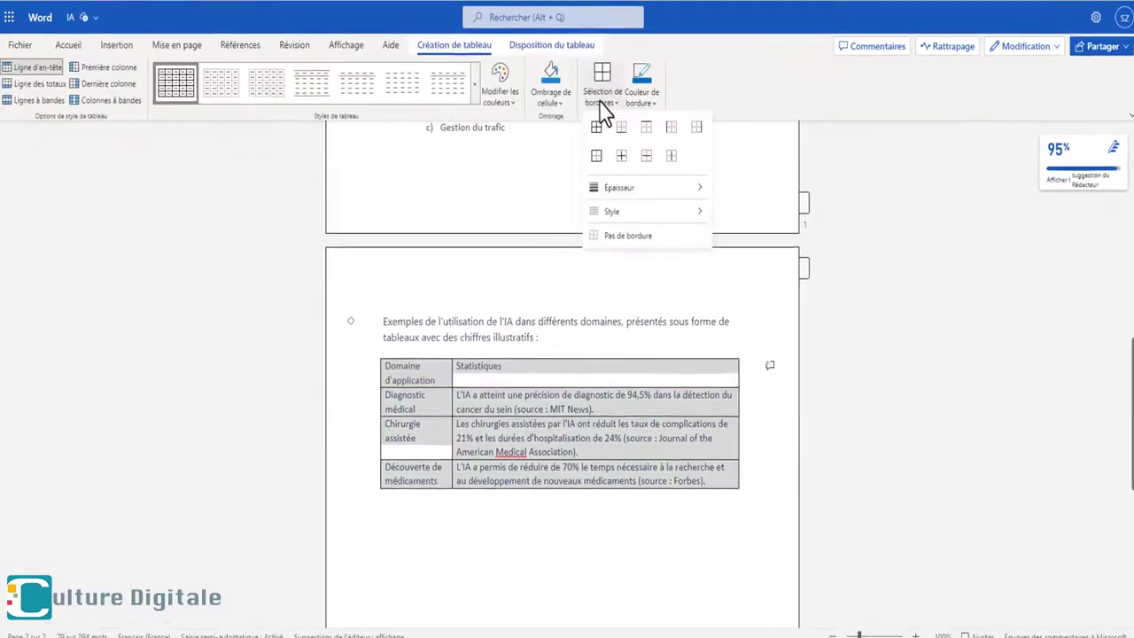
left_click(627, 233)
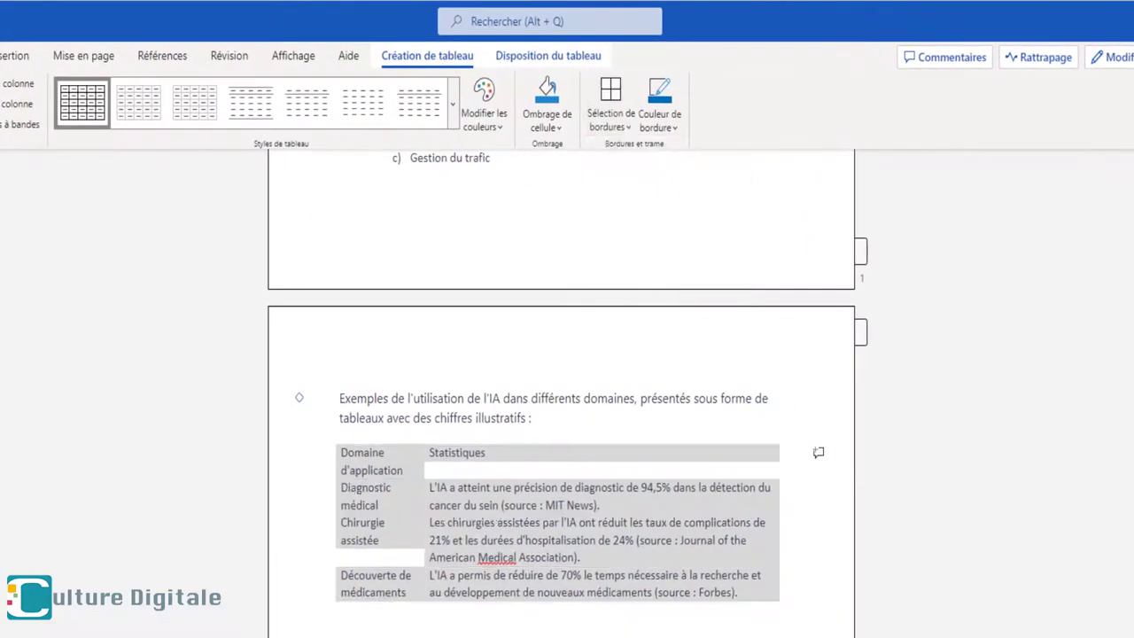
left_click(339, 611)
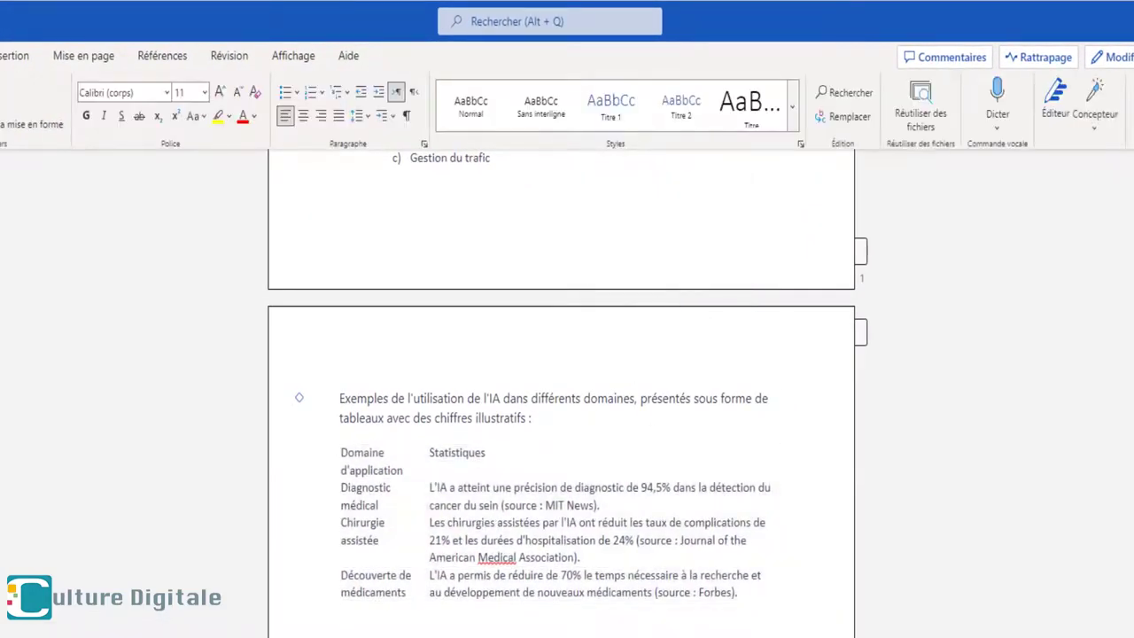
key("ctrl+z")
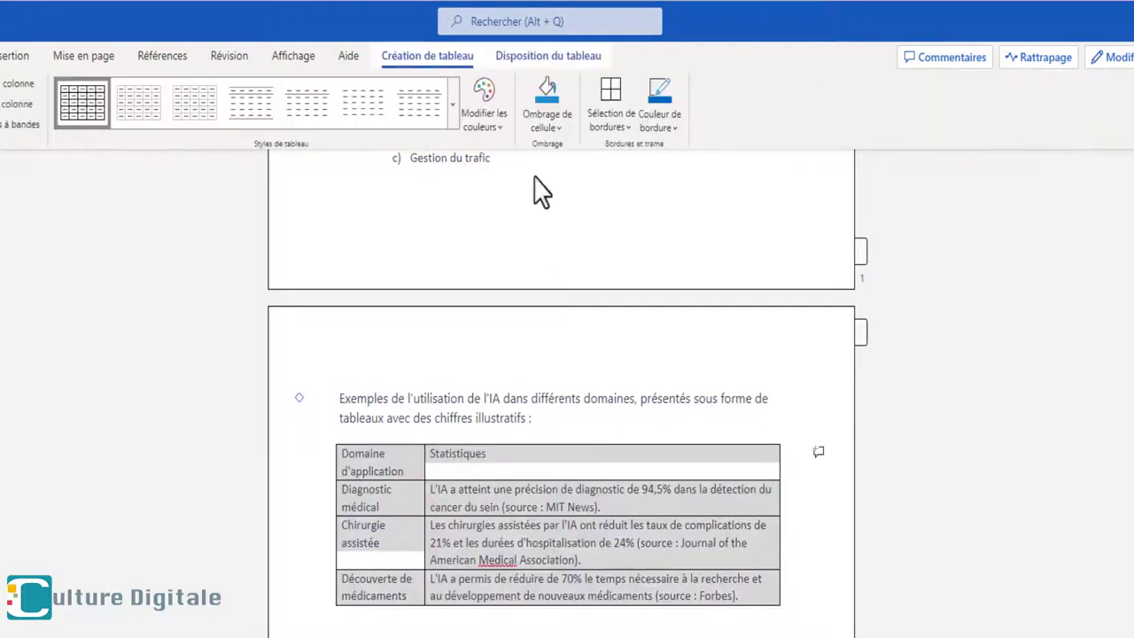
Step: Thicken all borders of the statistics table using the fifth line weight offered
left_click(624, 133)
mouse_move(728, 236)
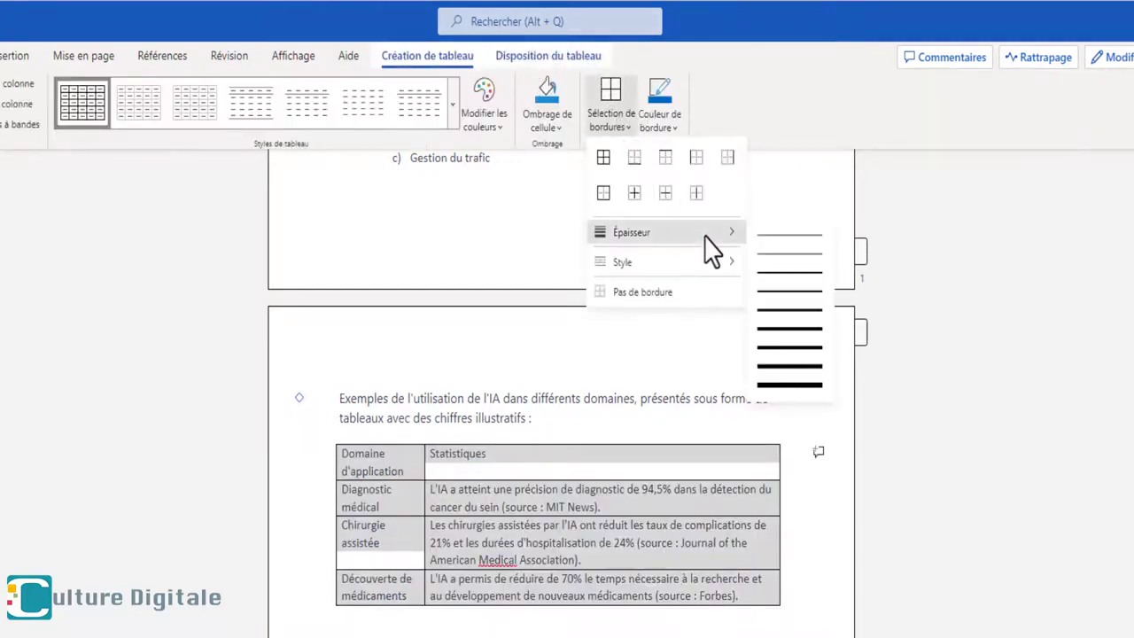
left_click(802, 312)
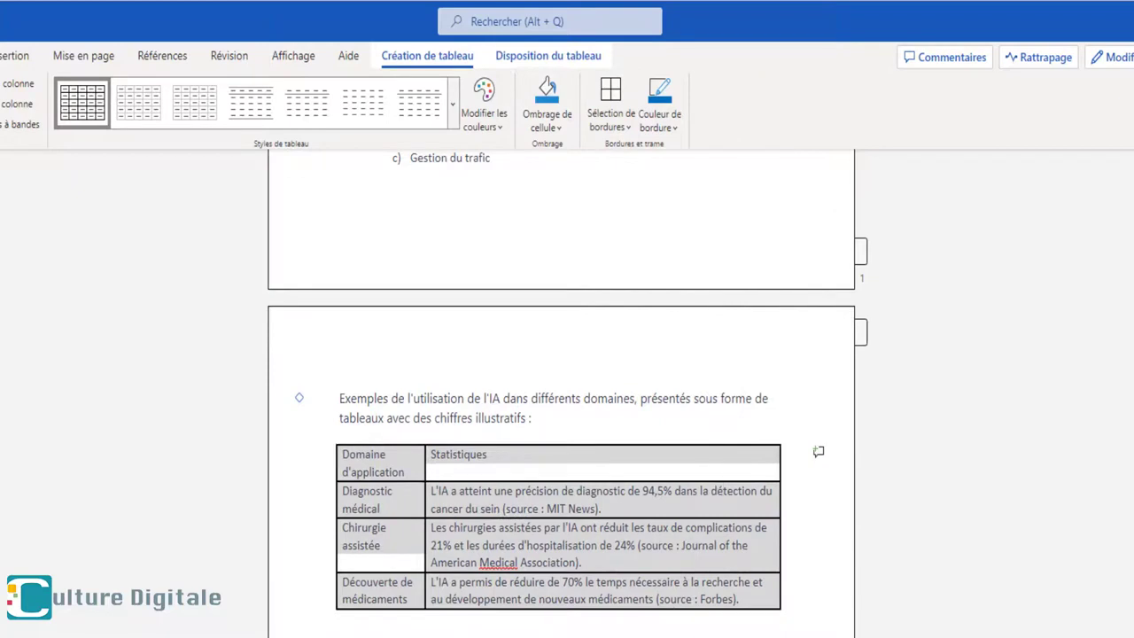
key("Up")
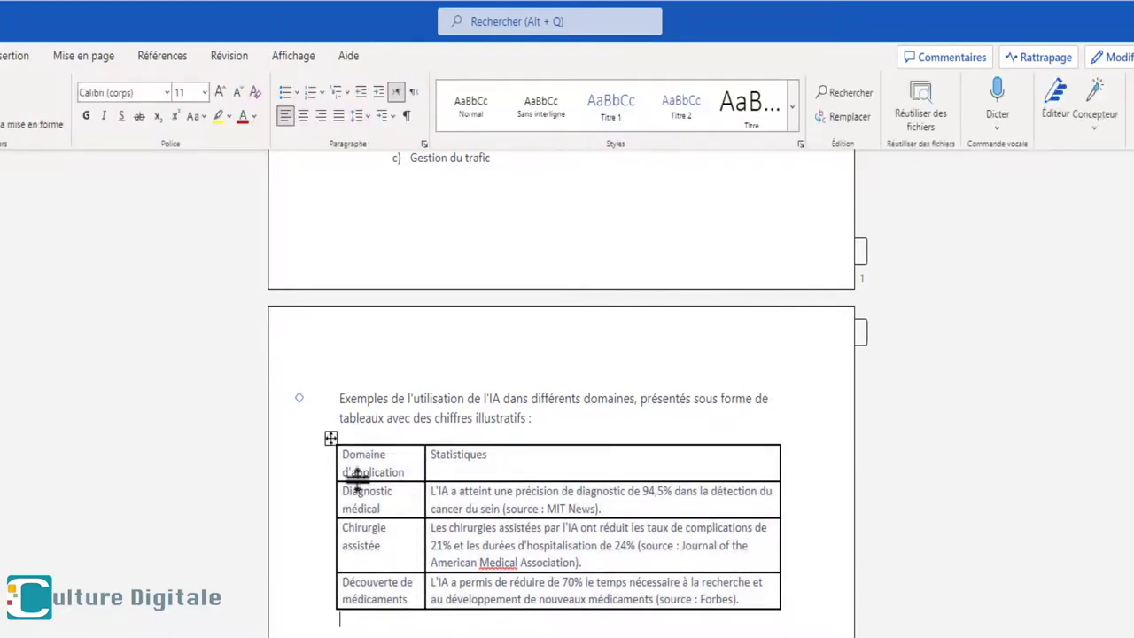
Step: Change the line style of all the statistics table's borders to dashed
left_click(330, 440)
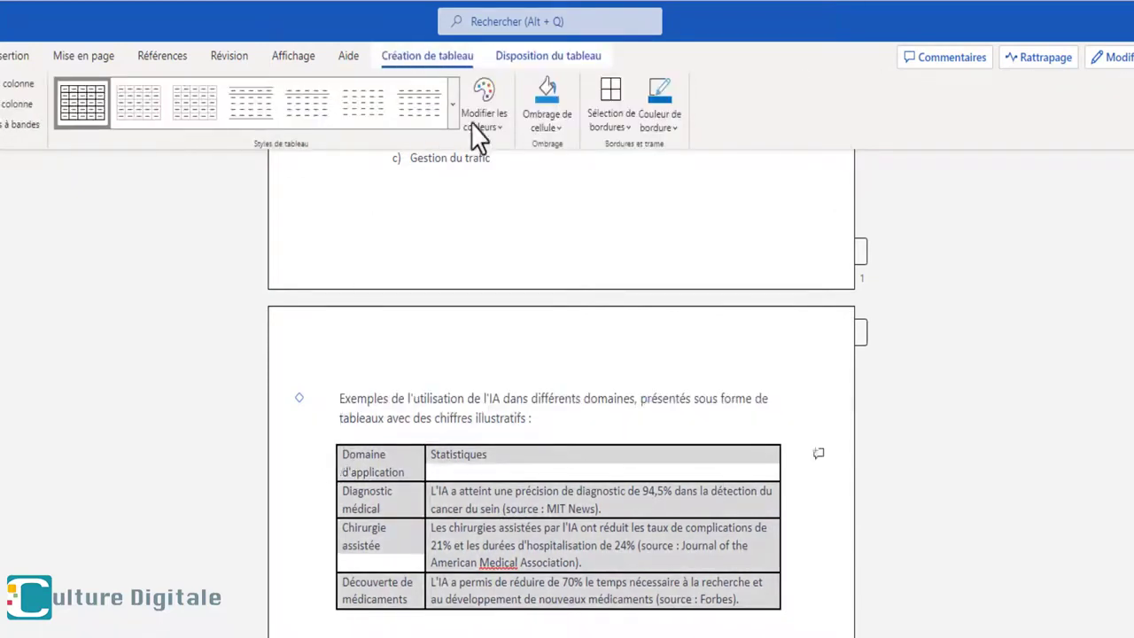
left_click(606, 120)
mouse_move(647, 265)
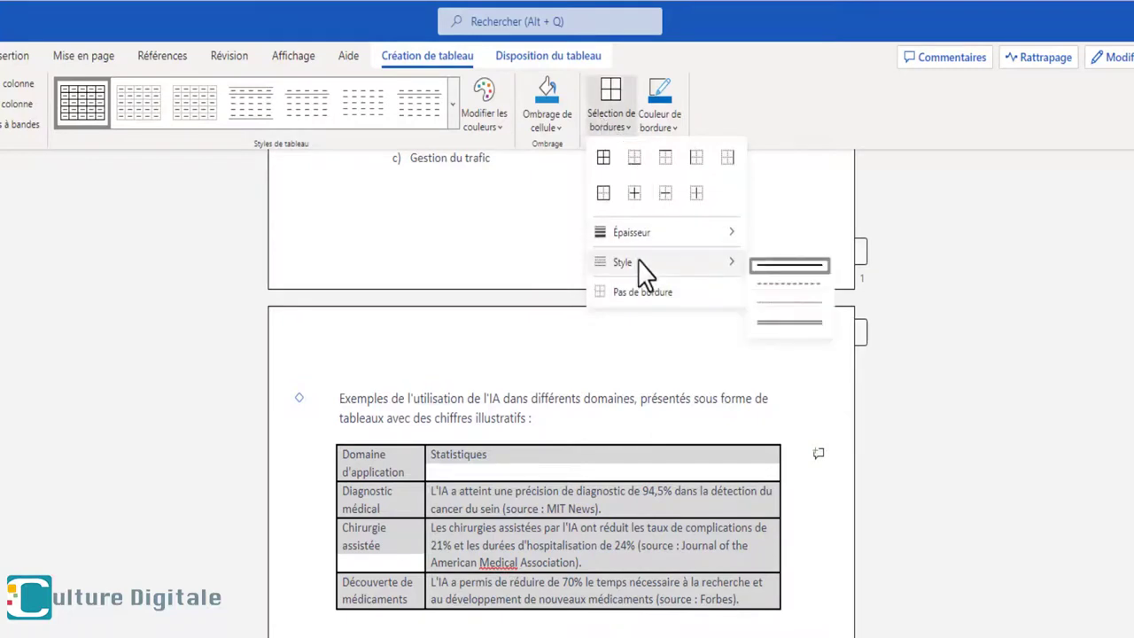
left_click(775, 286)
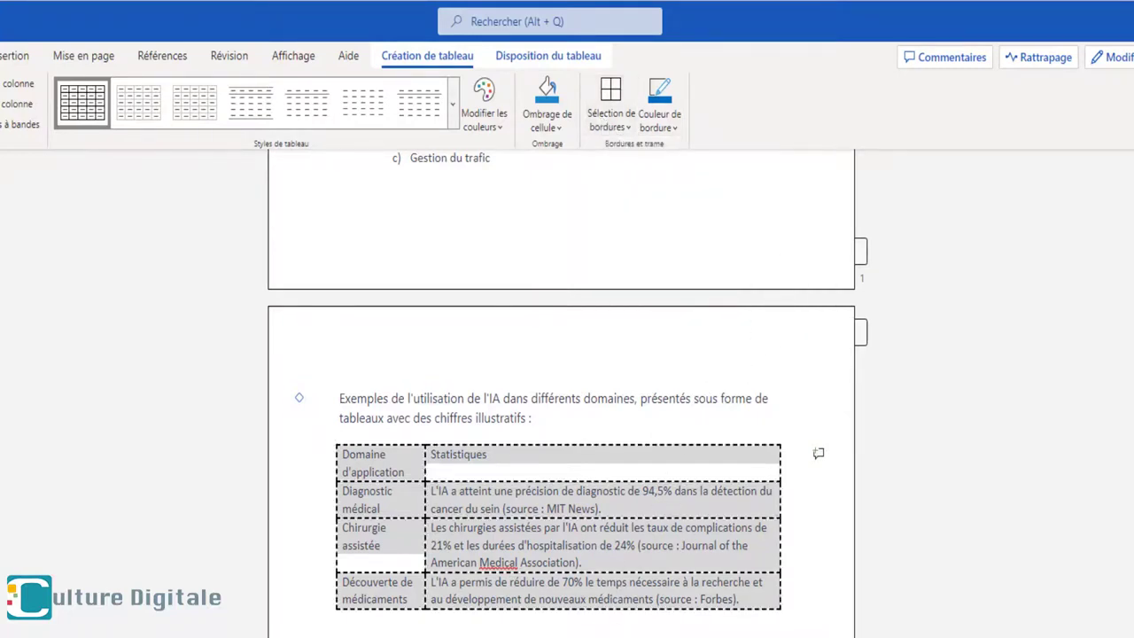
left_click(339, 620)
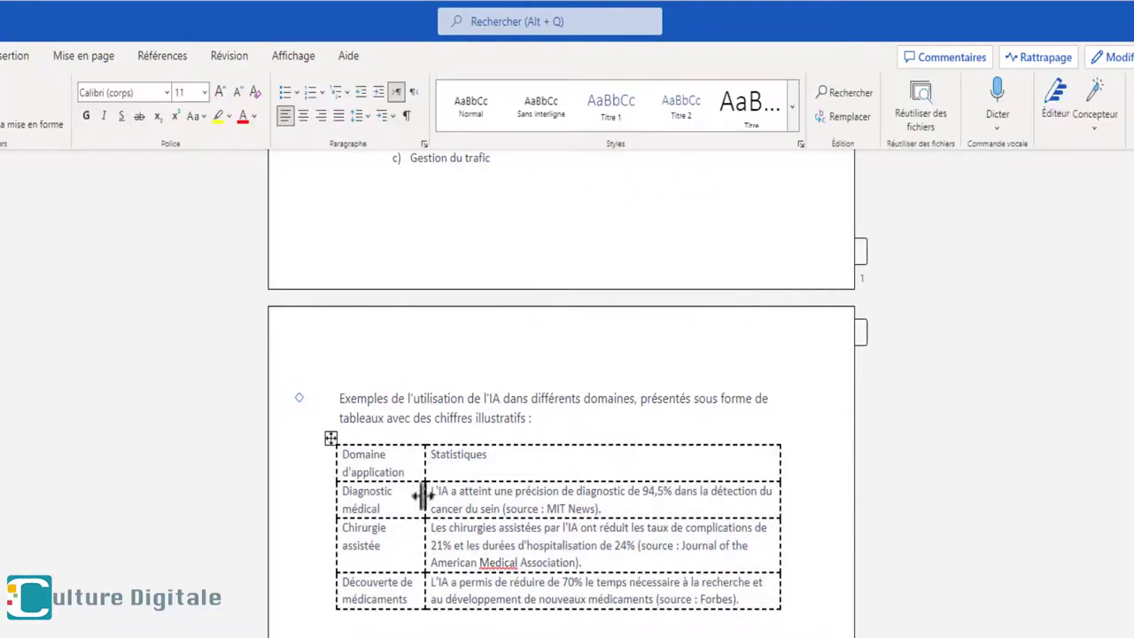
Step: Apply the blue border colour to all the dashed borders of the statistics table
left_click(332, 444)
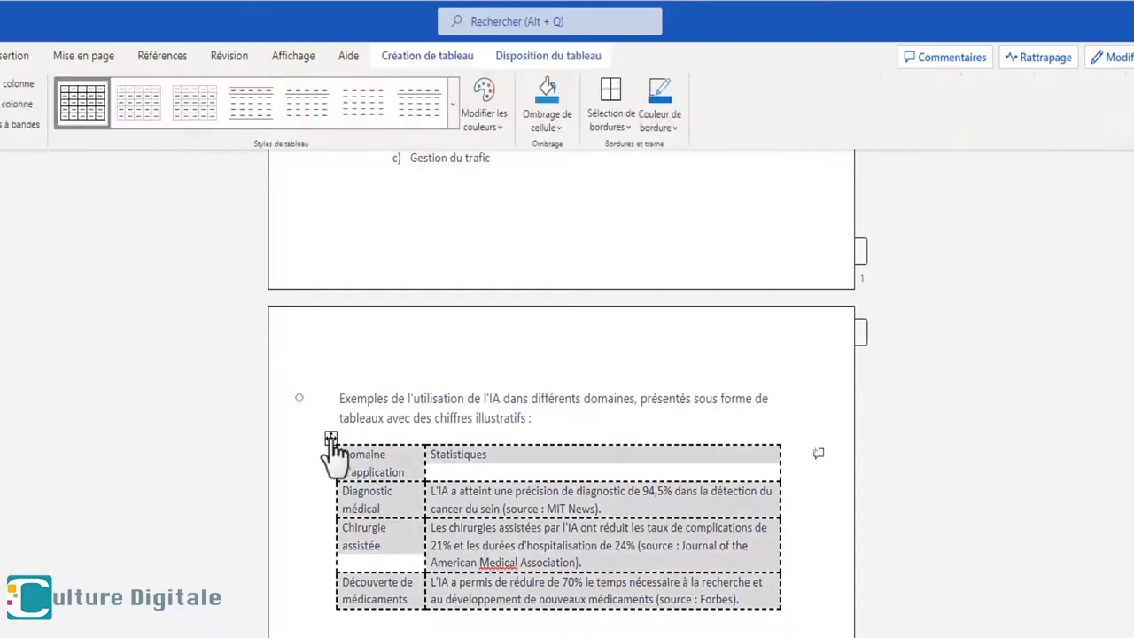
left_click(676, 129)
left_click(775, 334)
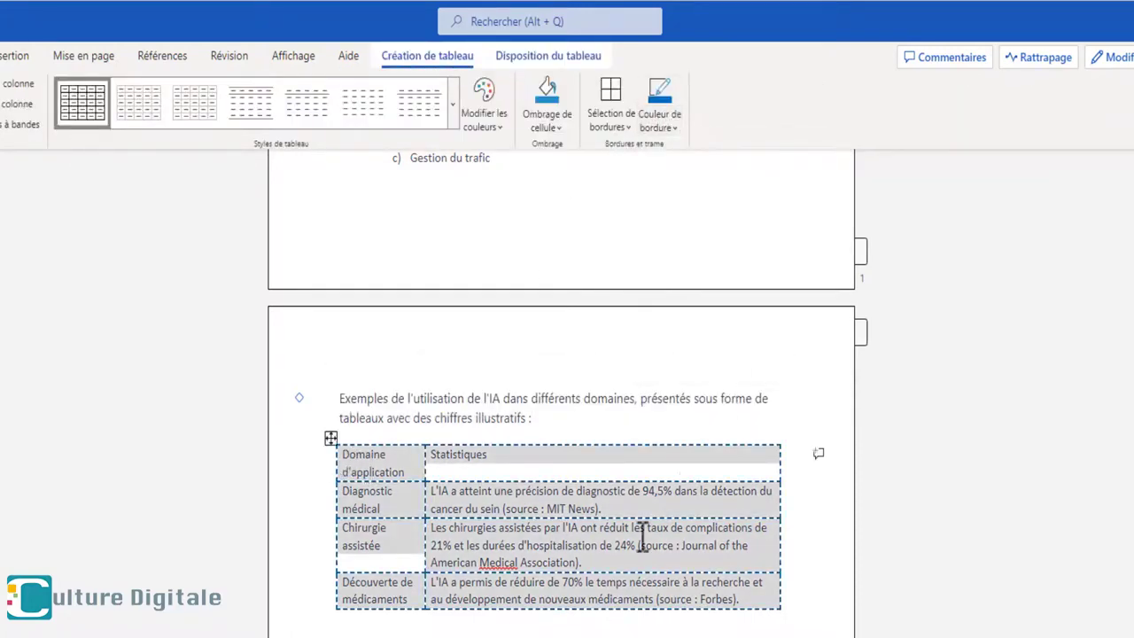
left_click(512, 637)
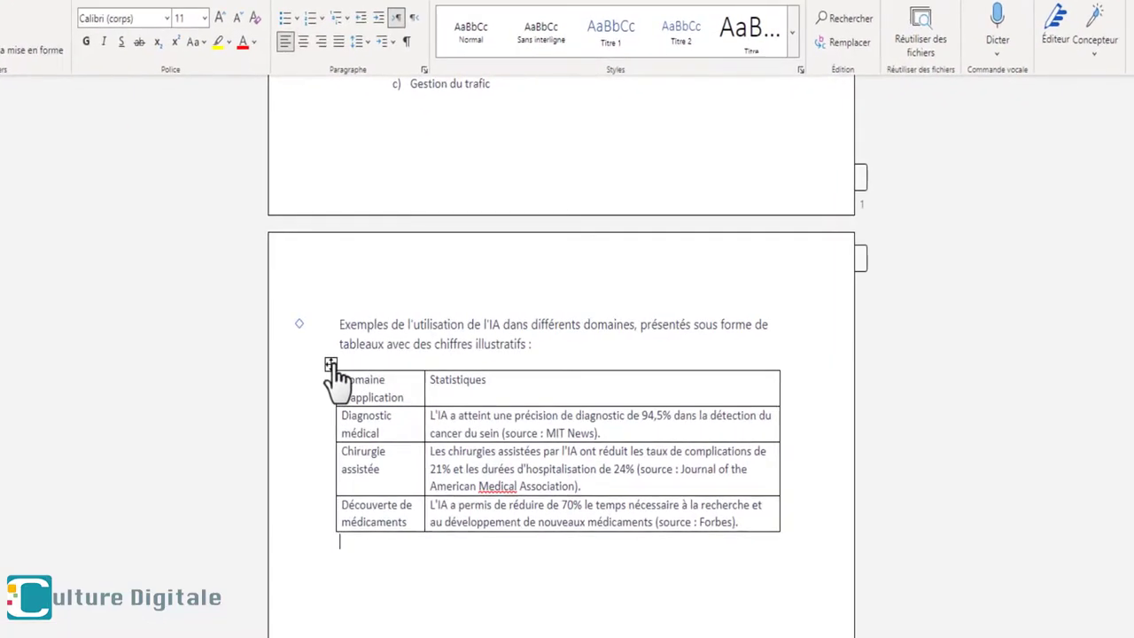
left_click(329, 365)
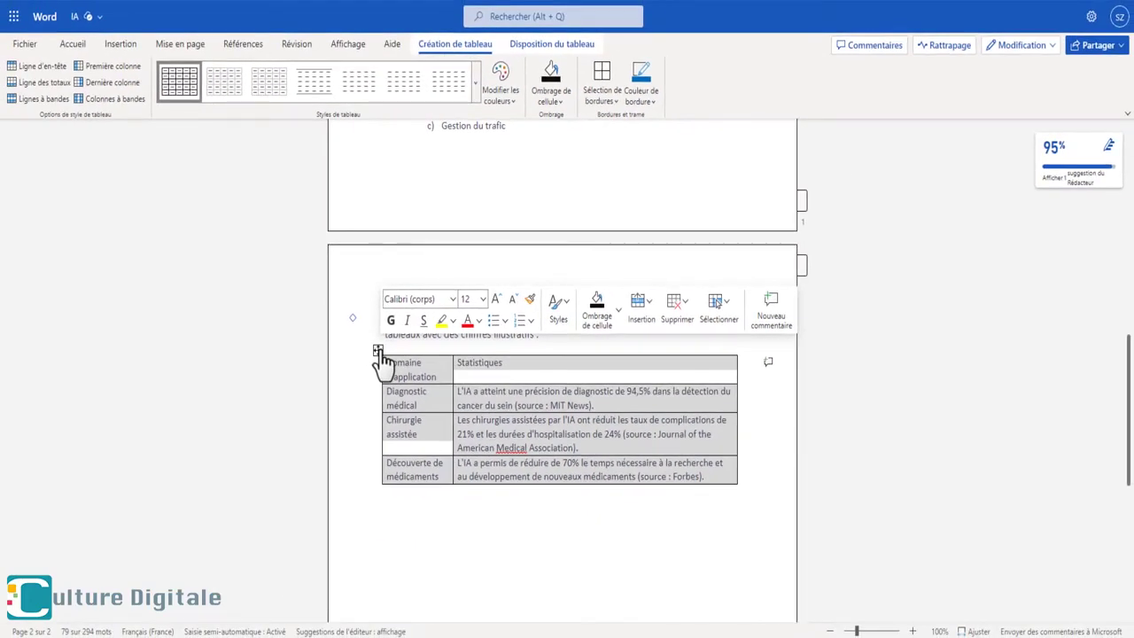
key("Down")
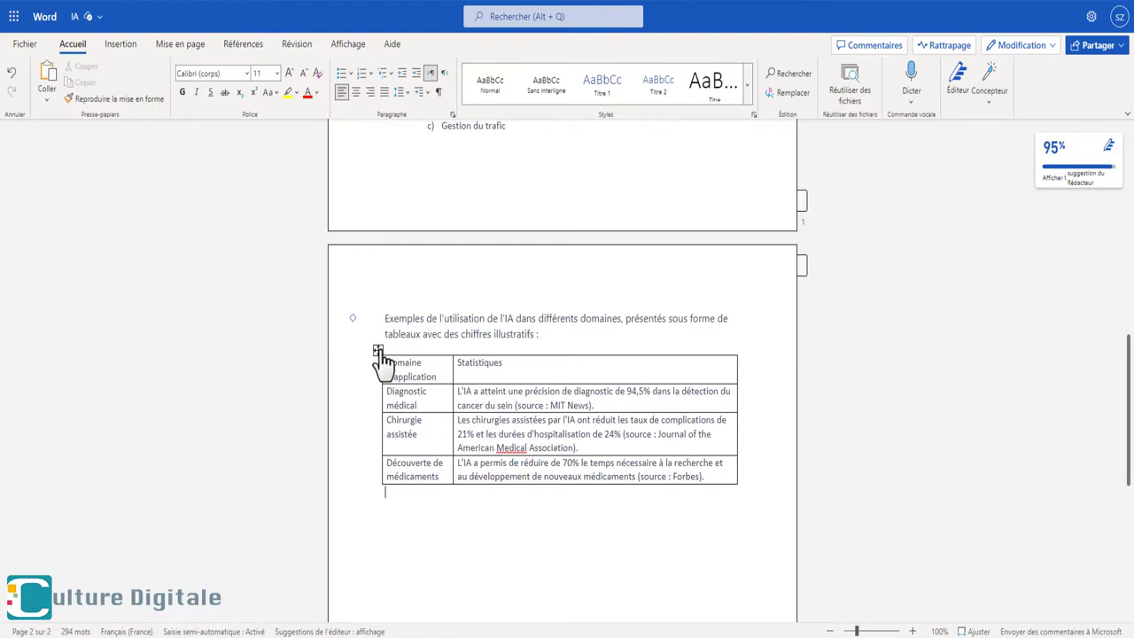